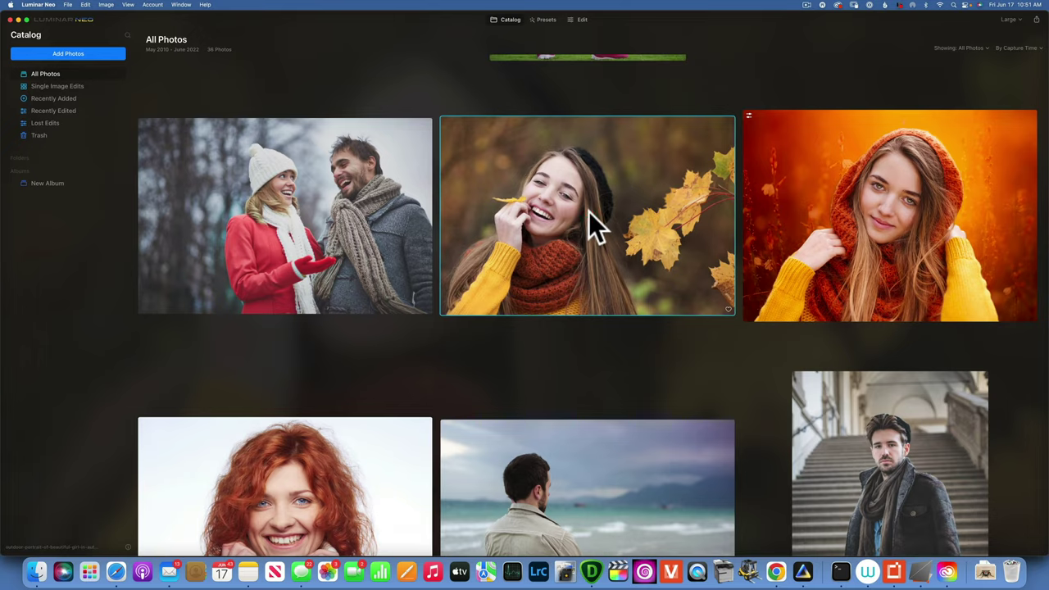
# Step: Open the autumn-leaf portrait in Edit and remove its background with Portrait Background masking
pyautogui.doubleClick(589, 211)
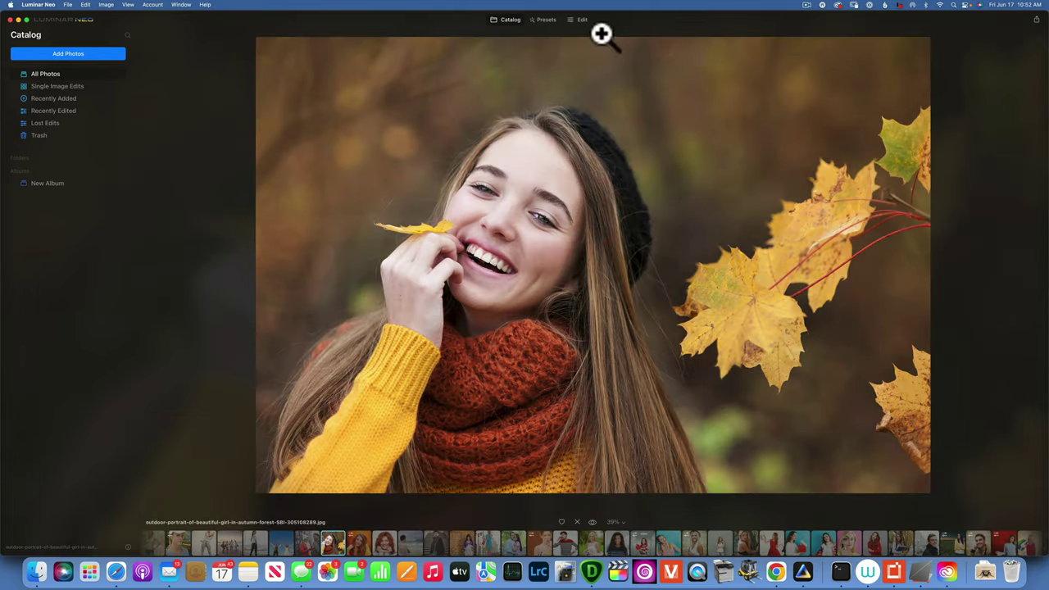
pyautogui.click(582, 20)
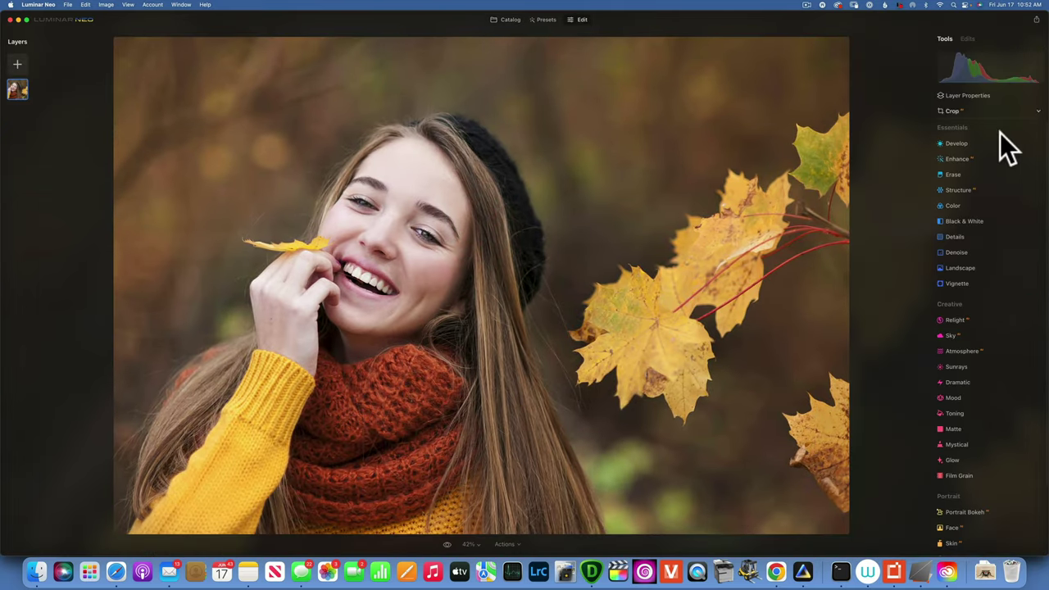
pyautogui.click(971, 96)
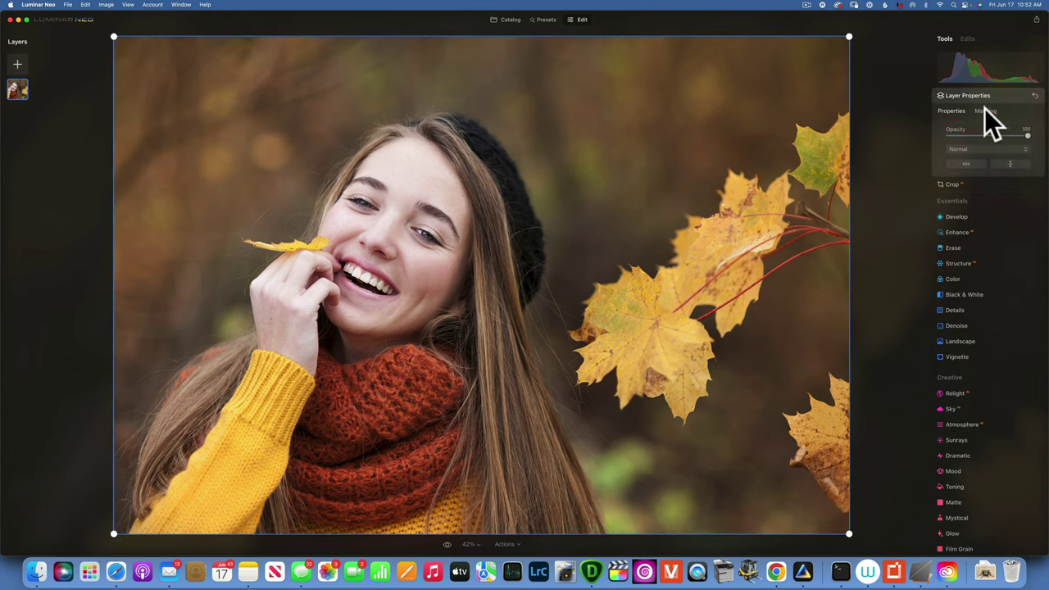
pyautogui.click(986, 110)
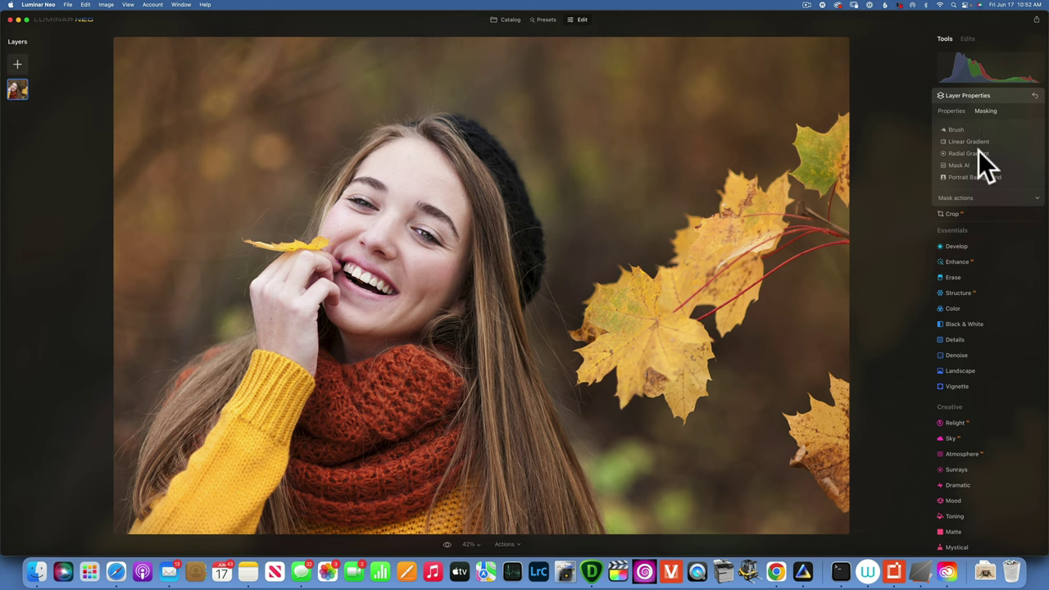
pyautogui.click(982, 178)
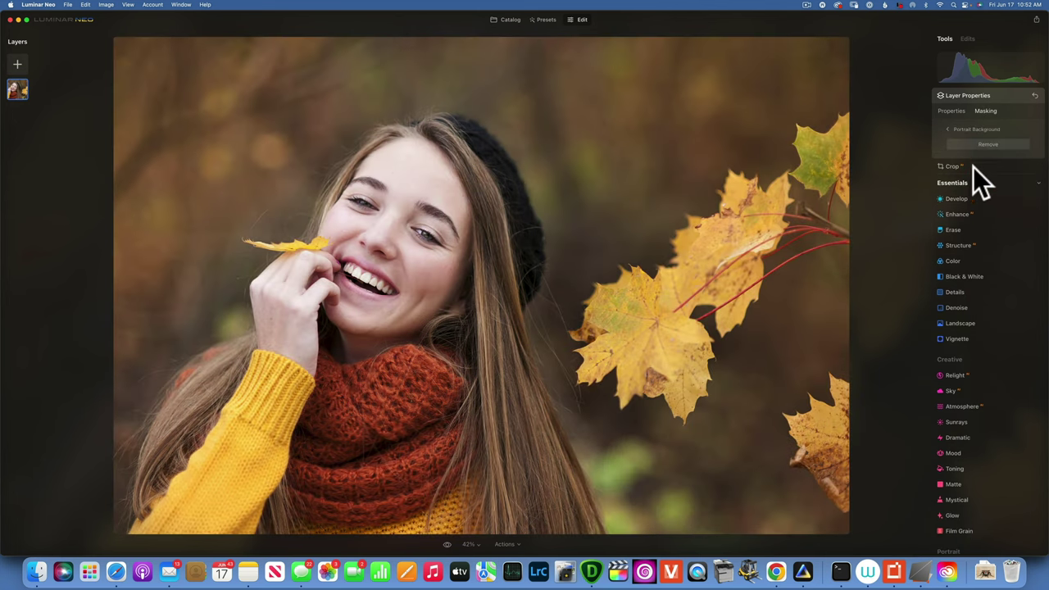
pyautogui.click(998, 146)
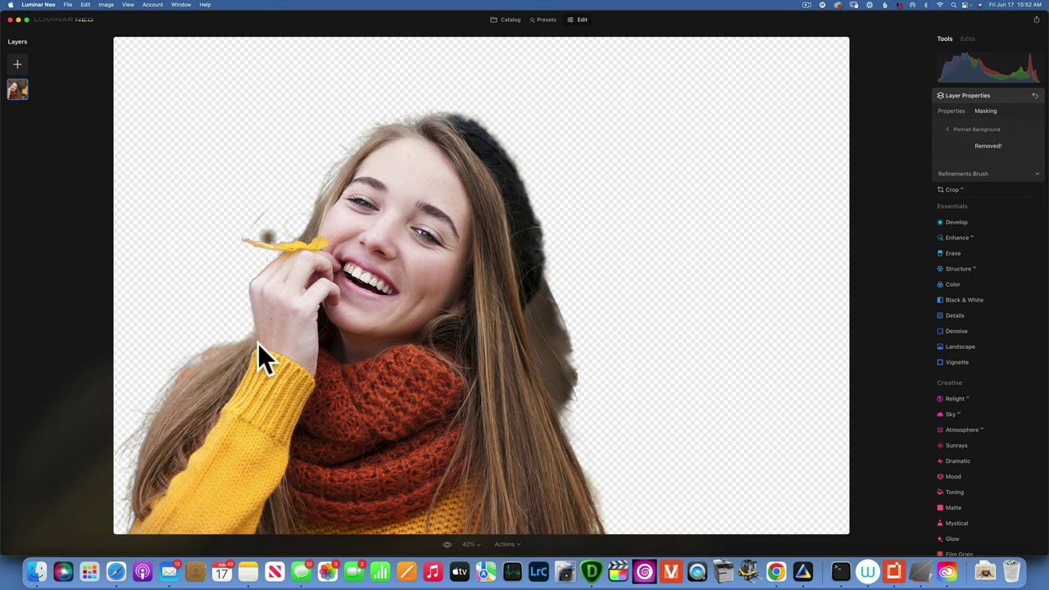
# Step: Add the bokeh-hearts image as a layer set to Fill and 100 opacity, beneath the portrait
pyautogui.click(18, 64)
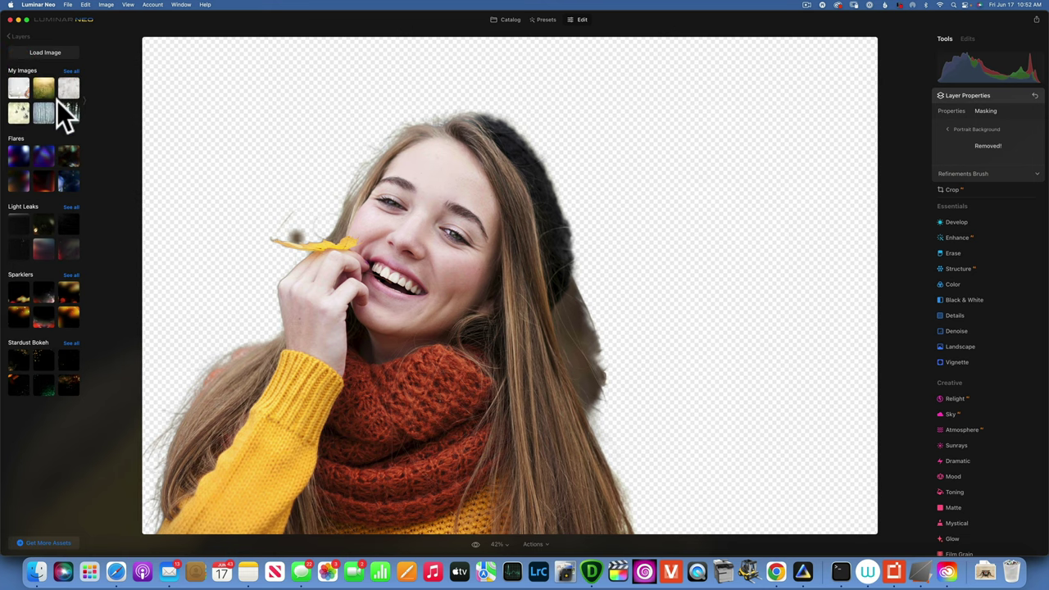
pyautogui.click(18, 87)
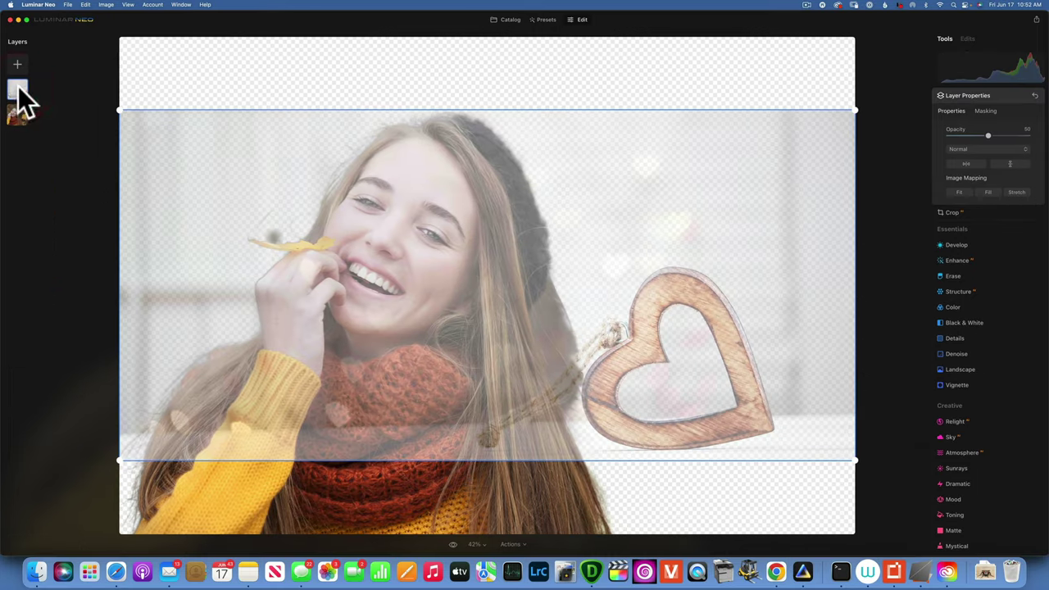
pyautogui.click(989, 192)
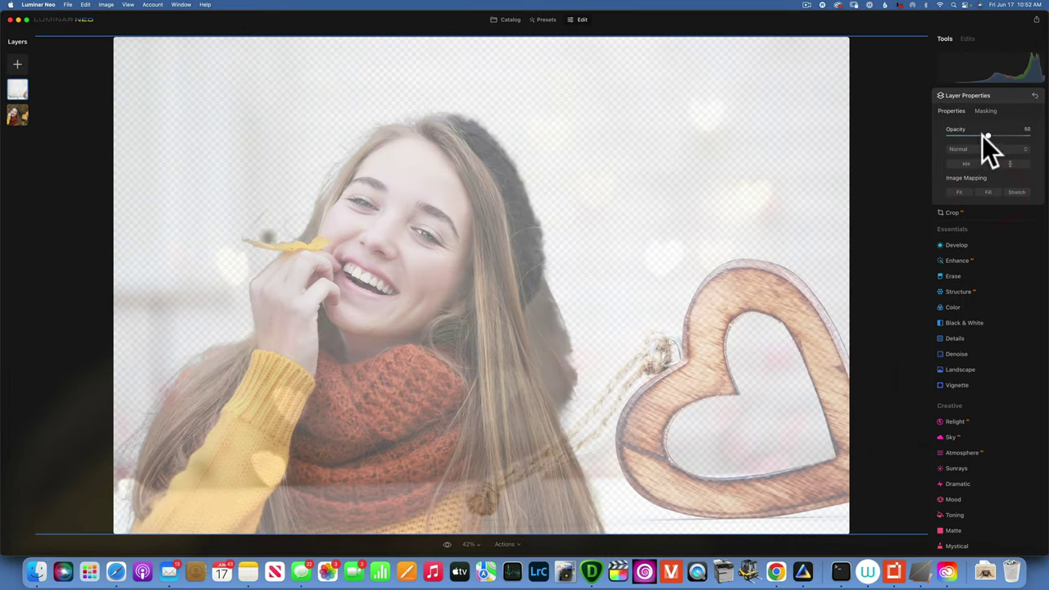
pyautogui.moveTo(1009, 135); pyautogui.dragTo(1045, 129)
pyautogui.moveTo(20, 92); pyautogui.dragTo(19, 120)
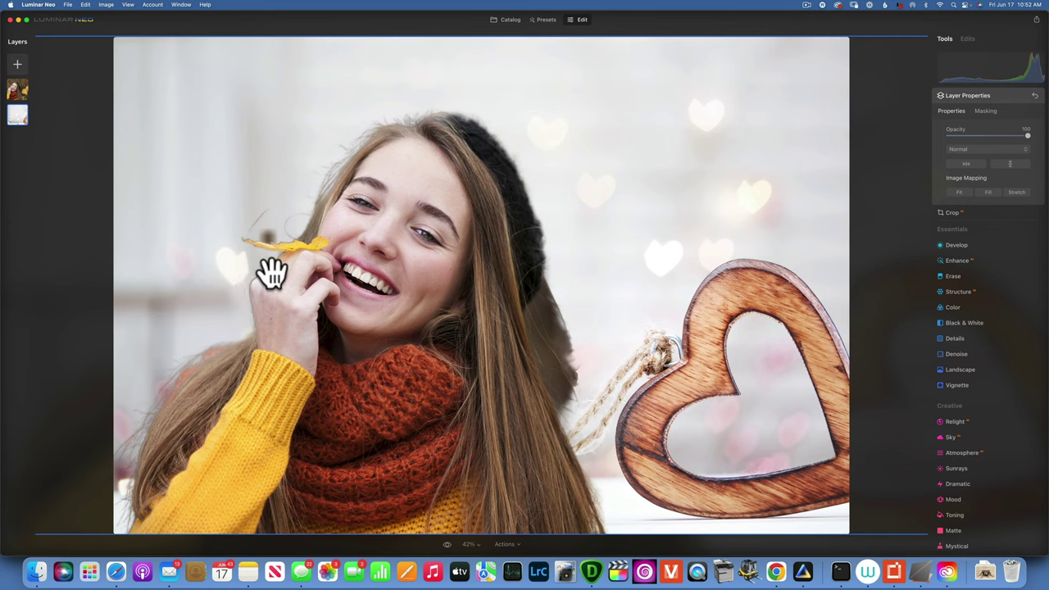
pyautogui.click(19, 63)
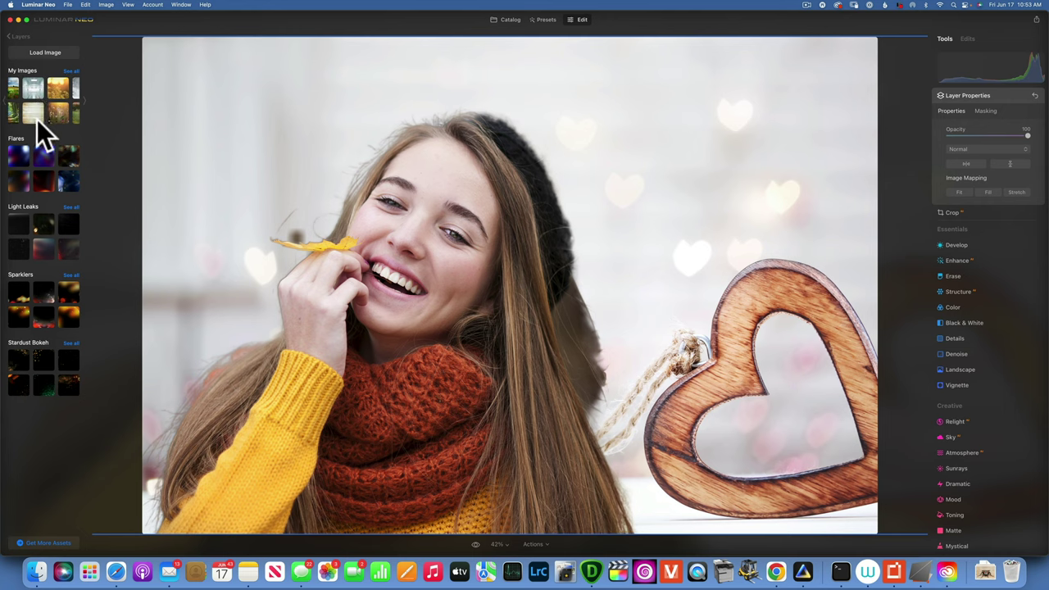
# Step: Add the wood-plank texture as a layer set to Fill and 100 opacity, below the portrait
pyautogui.click(32, 113)
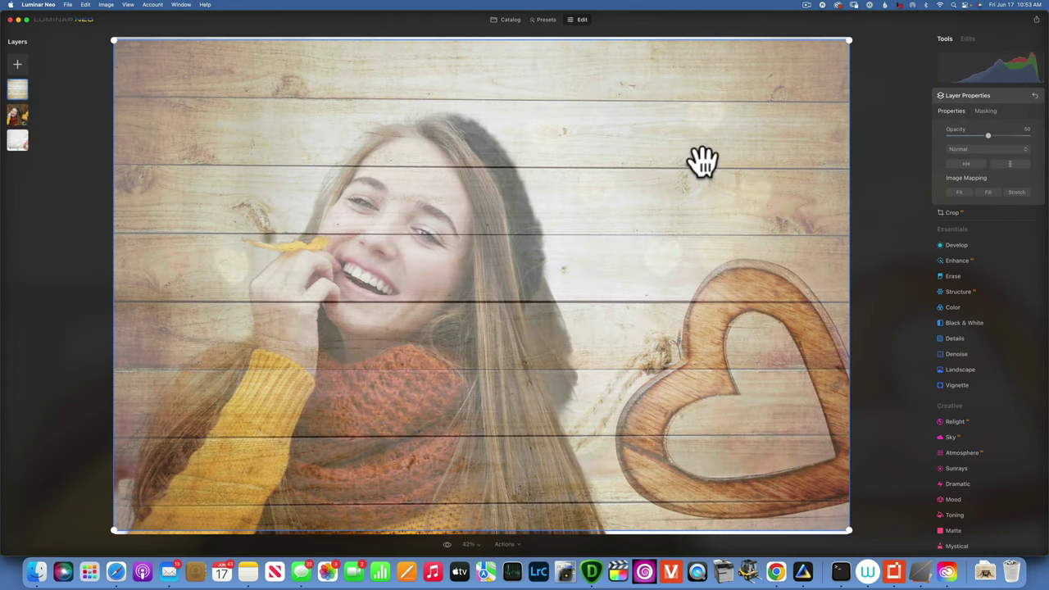
pyautogui.click(991, 193)
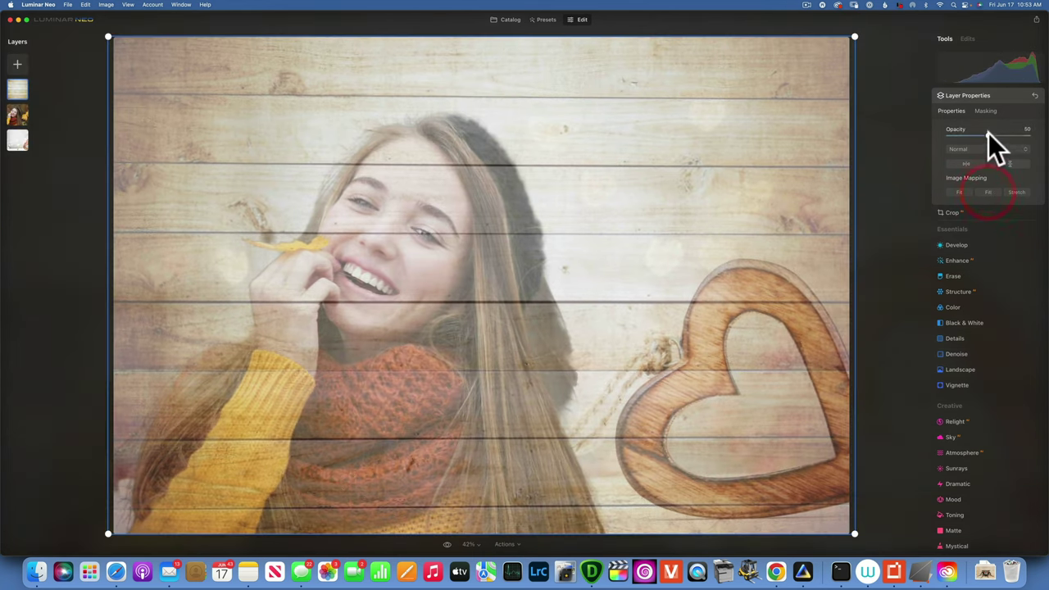
pyautogui.moveTo(988, 134); pyautogui.dragTo(1029, 135)
pyautogui.moveTo(18, 88); pyautogui.dragTo(15, 119)
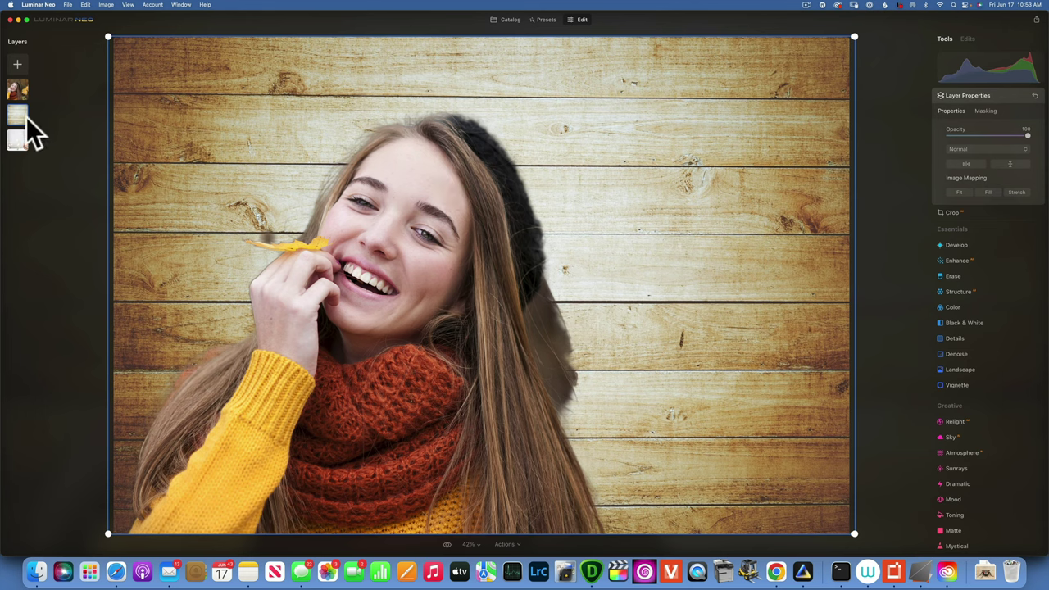
# Step: Darken the wood background by setting Develop Exposure to -1.84
pyautogui.click(956, 246)
pyautogui.moveTo(986, 204); pyautogui.dragTo(973, 207)
pyautogui.click(618, 236)
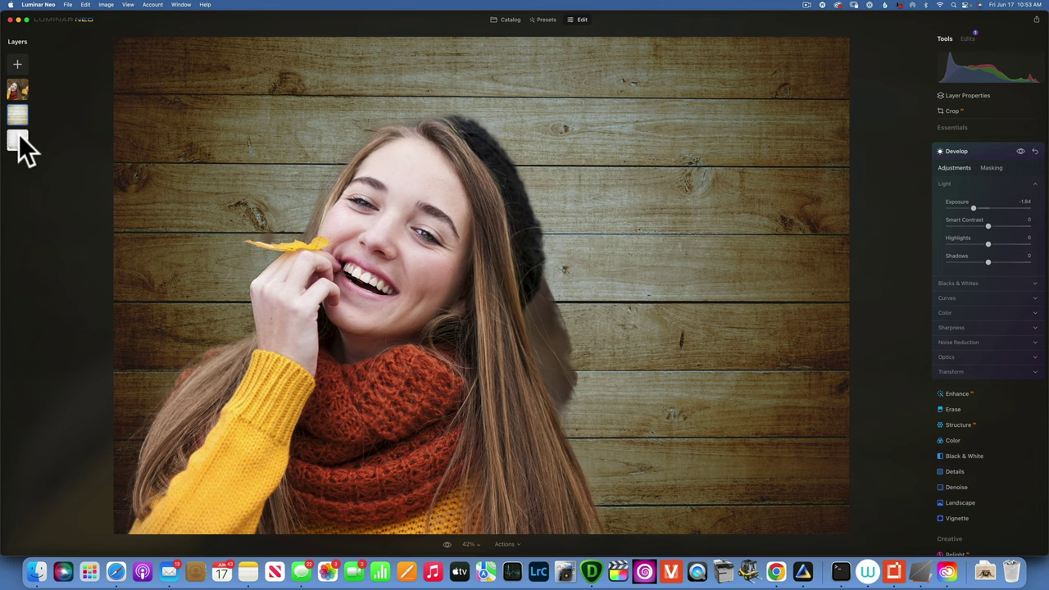
# Step: Delete the wood texture and heart background layers
pyautogui.click(43, 121)
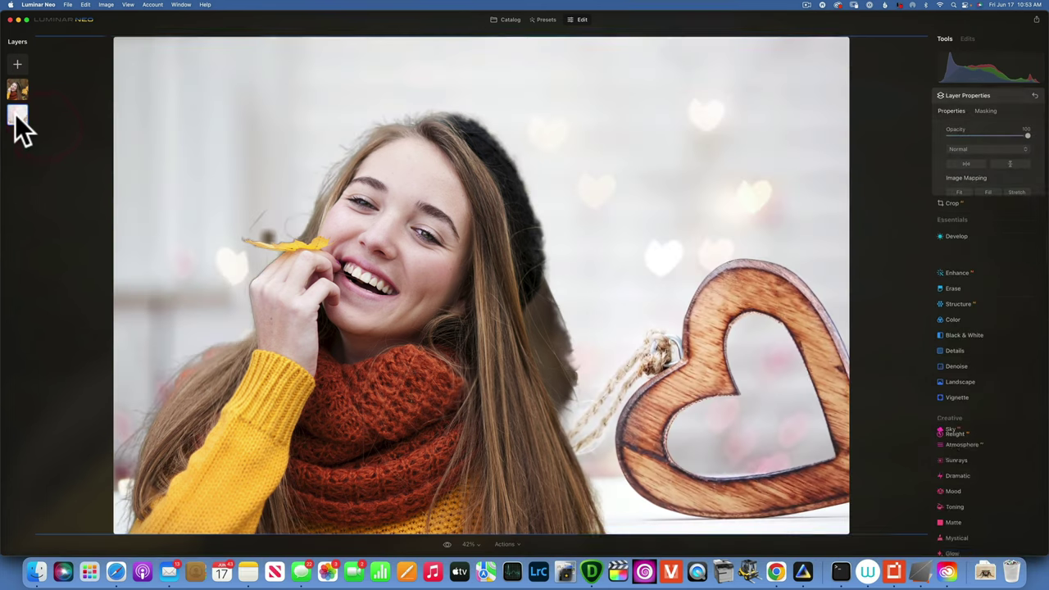
pyautogui.rightClick(15, 114)
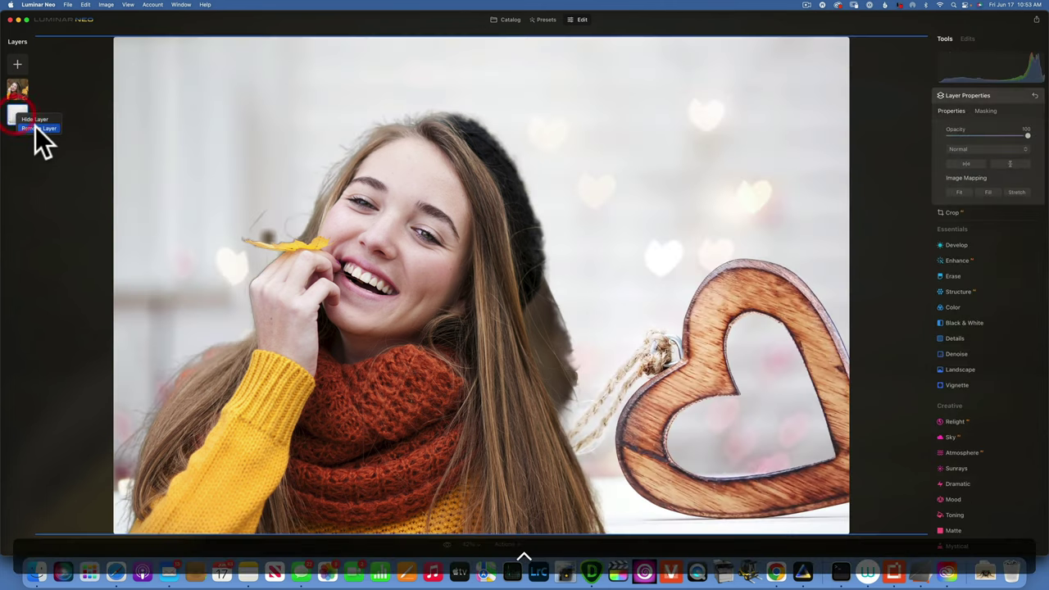
pyautogui.click(35, 128)
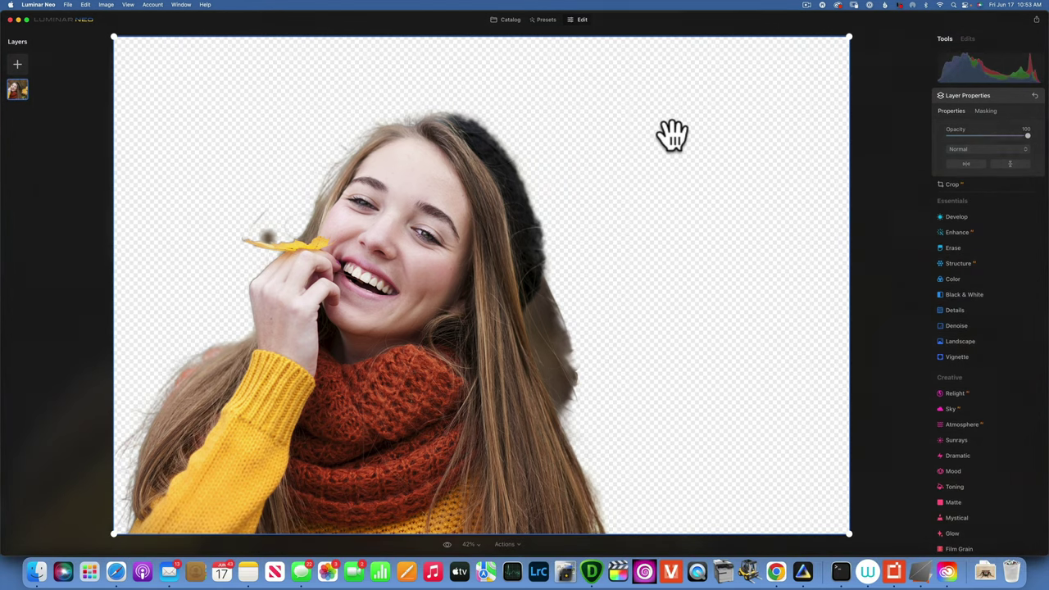
# Step: Redo the Portrait Background removal and expand the Refinements Brush settings
pyautogui.click(986, 110)
pyautogui.click(976, 177)
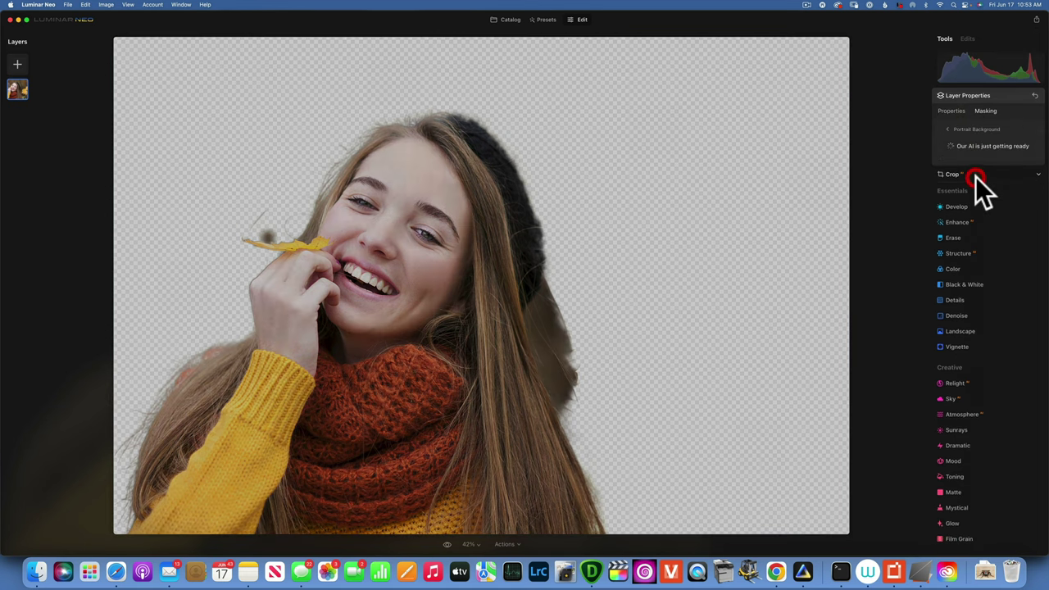
pyautogui.click(989, 147)
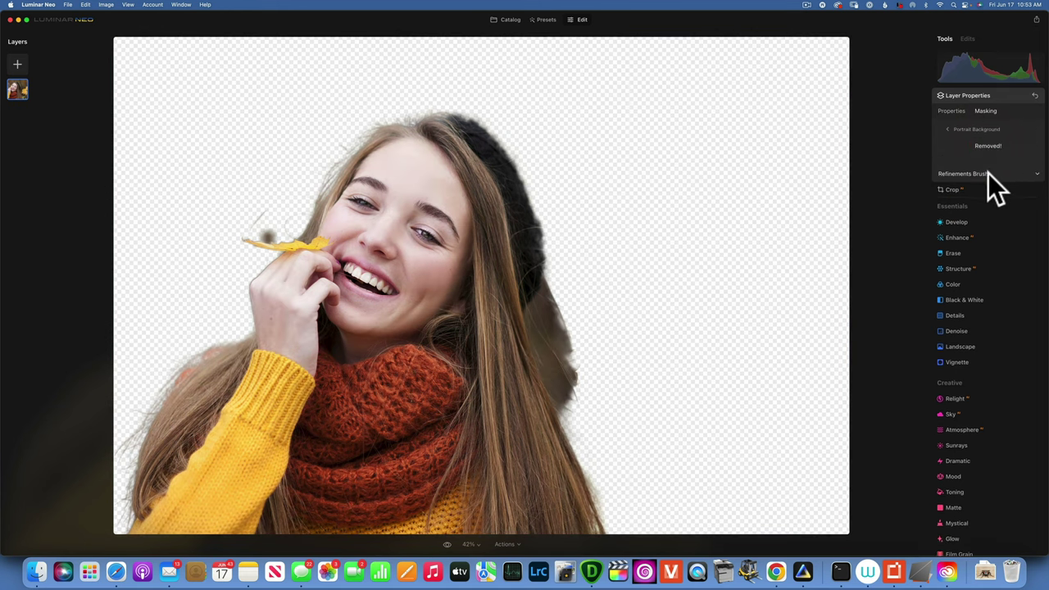
pyautogui.click(984, 173)
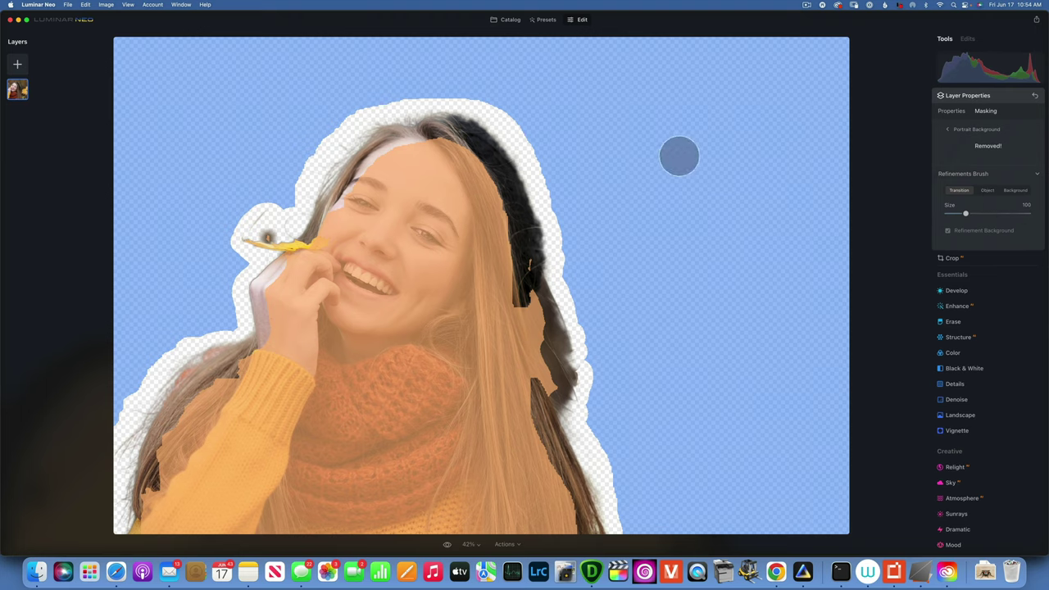
# Step: With the refinement brush on Object, paint the crown hair, right hair, left shoulder and hand into the mask
pyautogui.click(988, 190)
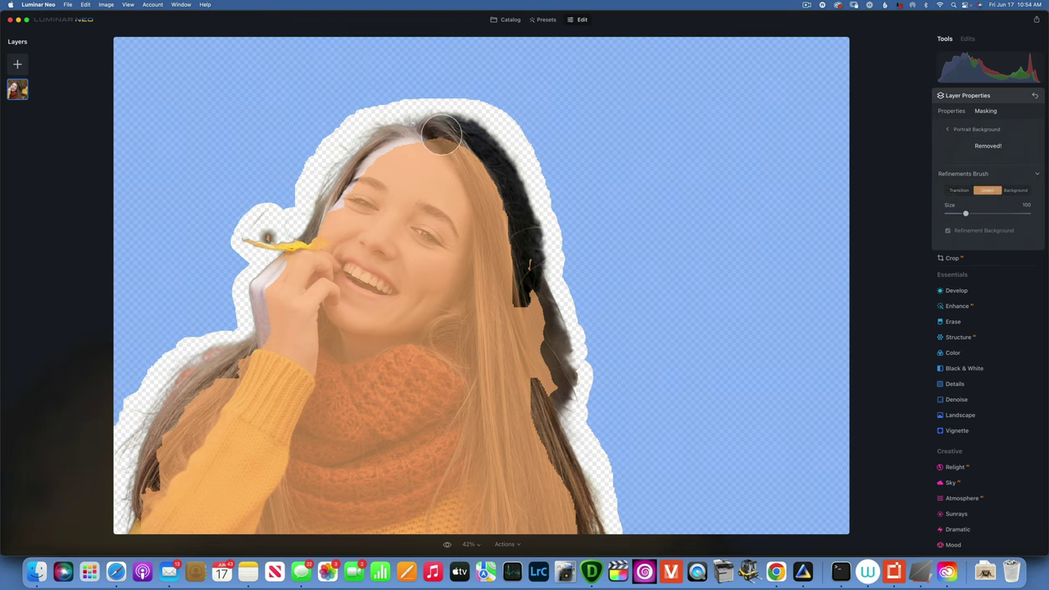
pyautogui.moveTo(441, 136)
pyautogui.mouseDown()
pyautogui.moveTo(441, 168)
pyautogui.moveTo(394, 168)
pyautogui.moveTo(413, 140)
pyautogui.moveTo(374, 154)
pyautogui.moveTo(339, 224)
pyautogui.mouseUp()
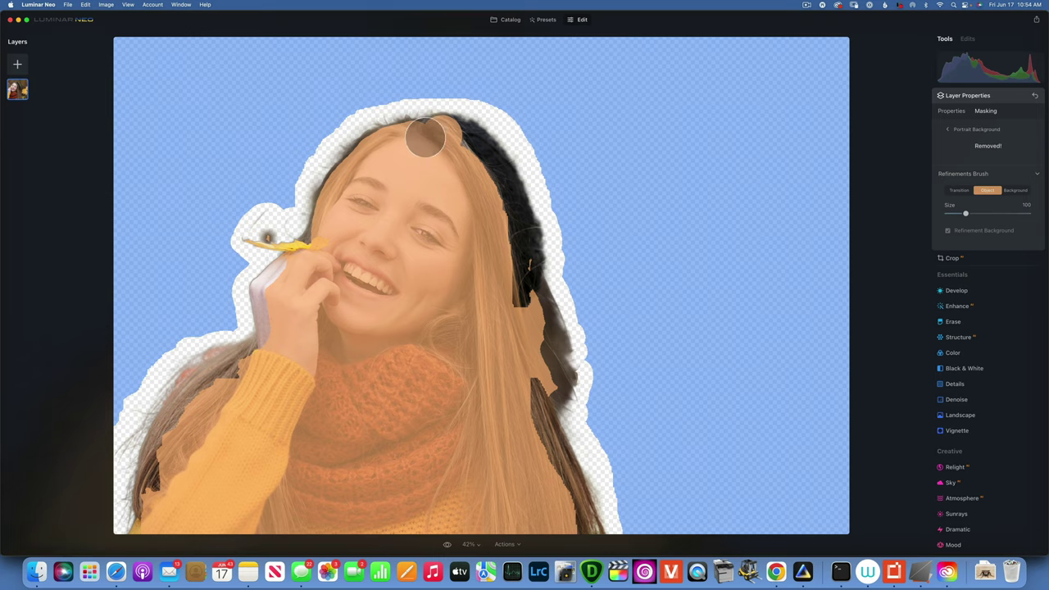
pyautogui.moveTo(425, 138); pyautogui.dragTo(444, 187)
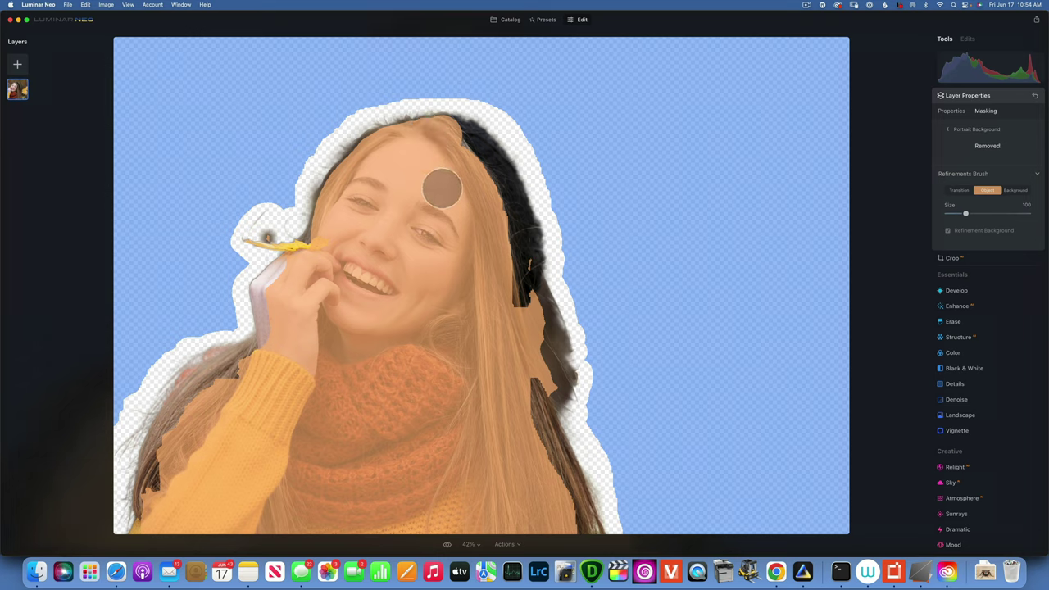
pyautogui.moveTo(519, 269)
pyautogui.mouseDown()
pyautogui.moveTo(523, 311)
pyautogui.moveTo(537, 323)
pyautogui.moveTo(529, 359)
pyautogui.mouseUp()
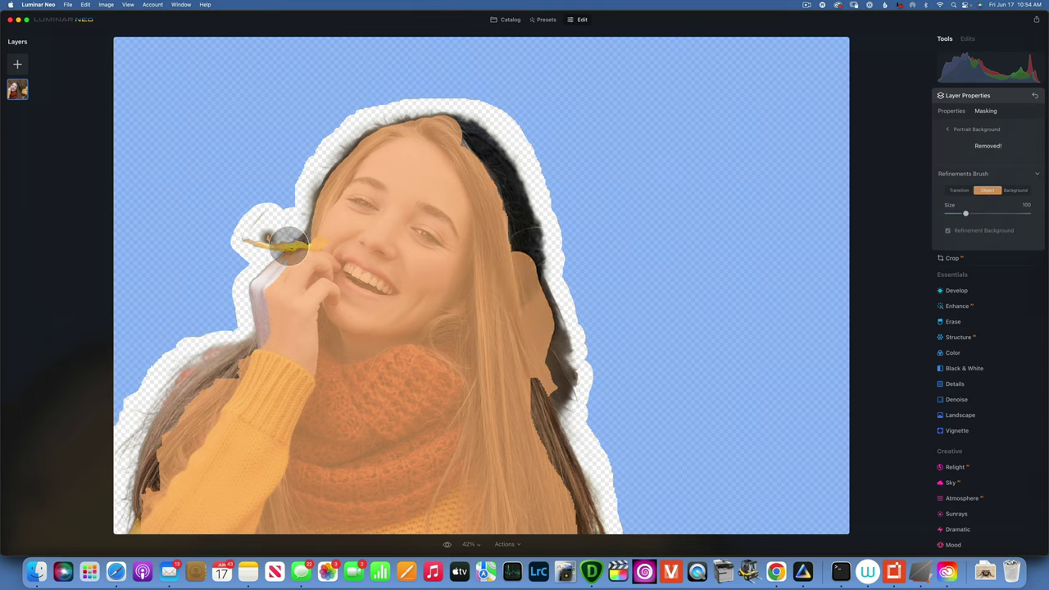
pyautogui.moveTo(236, 371)
pyautogui.mouseDown()
pyautogui.moveTo(218, 406)
pyautogui.moveTo(192, 393)
pyautogui.moveTo(233, 405)
pyautogui.mouseUp()
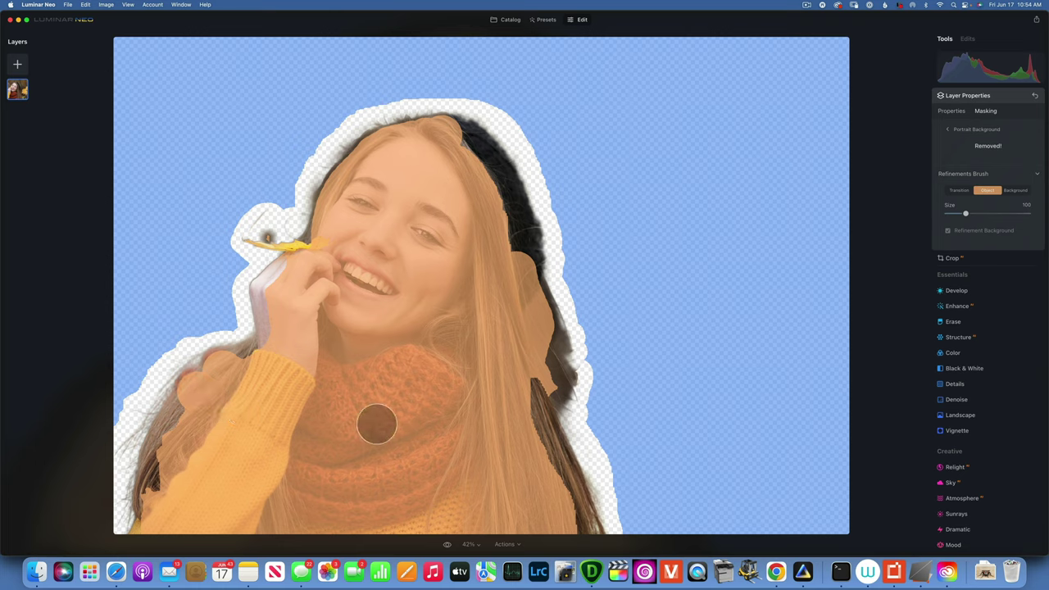
pyautogui.moveTo(520, 404)
pyautogui.mouseDown()
pyautogui.moveTo(530, 451)
pyautogui.moveTo(576, 537)
pyautogui.mouseUp()
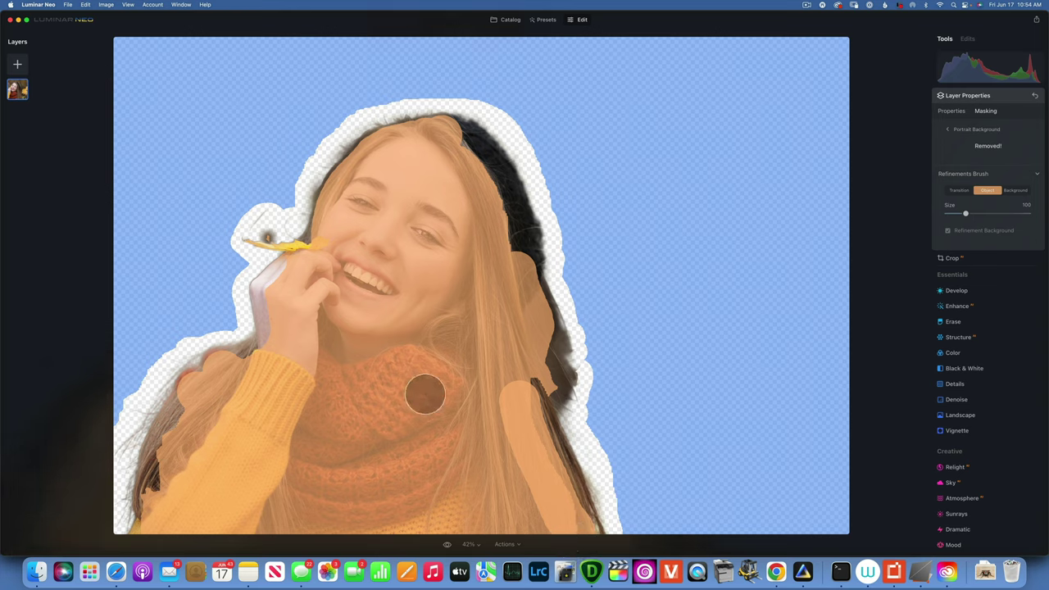
pyautogui.press('super+z')
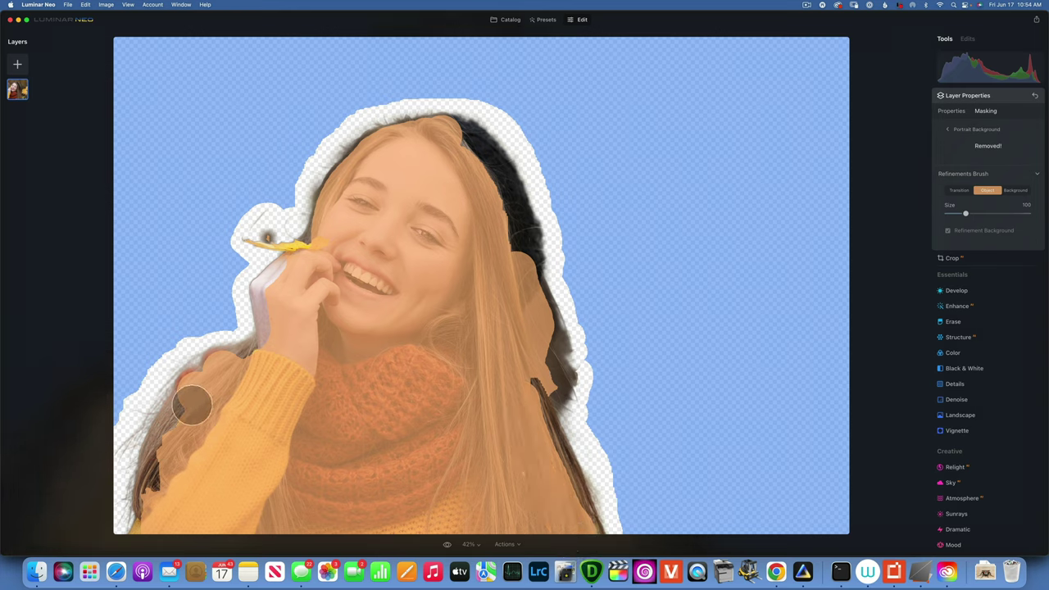
pyautogui.moveTo(192, 405)
pyautogui.mouseDown()
pyautogui.moveTo(170, 461)
pyautogui.moveTo(172, 508)
pyautogui.mouseUp()
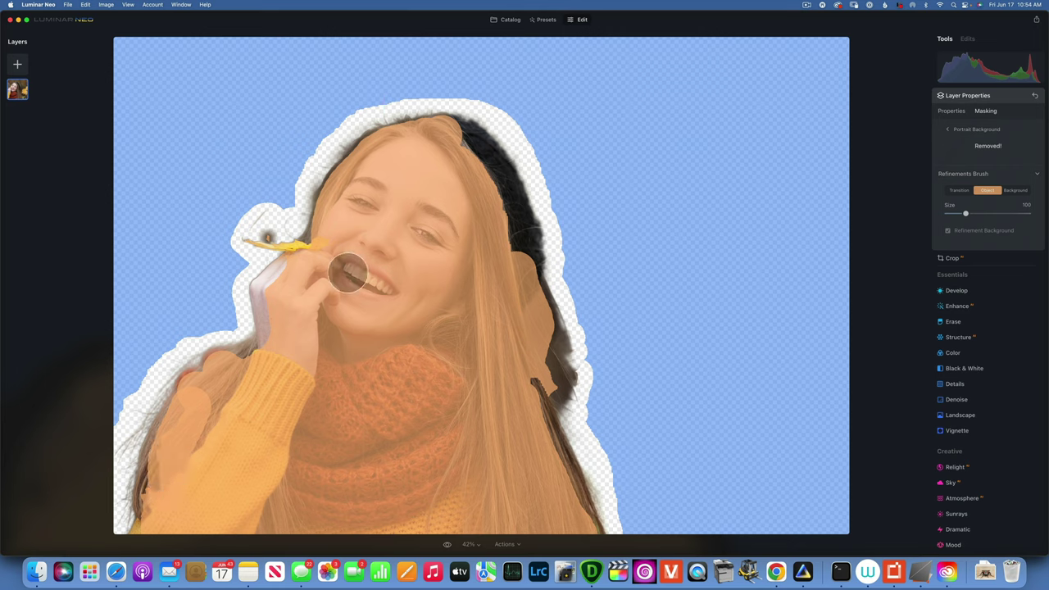
pyautogui.moveTo(287, 282)
pyautogui.mouseDown()
pyautogui.moveTo(270, 293)
pyautogui.moveTo(283, 342)
pyautogui.moveTo(410, 222)
pyautogui.moveTo(442, 149)
pyautogui.moveTo(448, 276)
pyautogui.mouseUp()
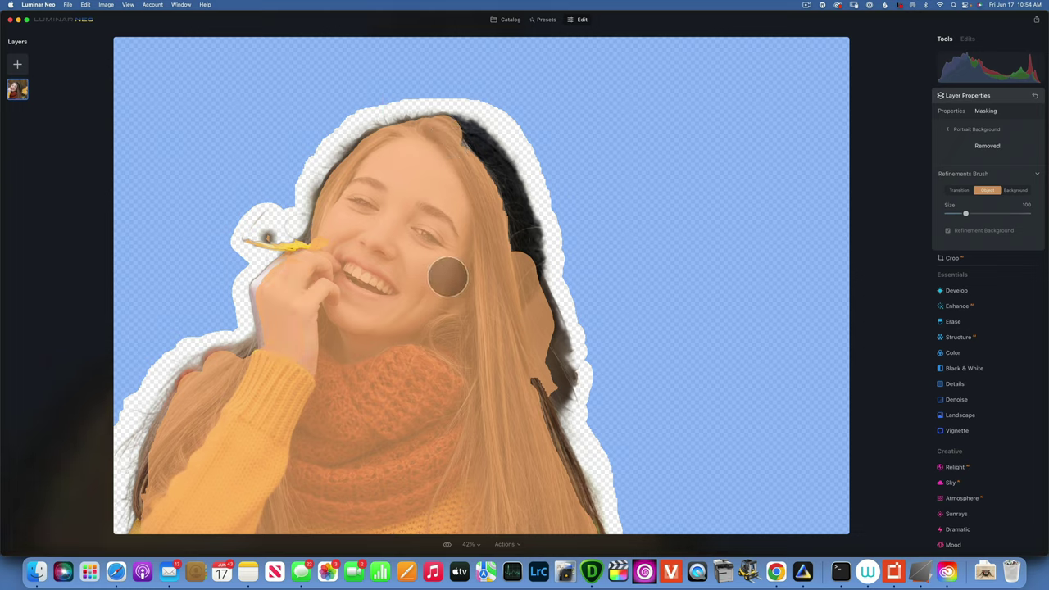
# Step: Mark the edge by the hand and the area beside the right hair as Background
pyautogui.click(1013, 191)
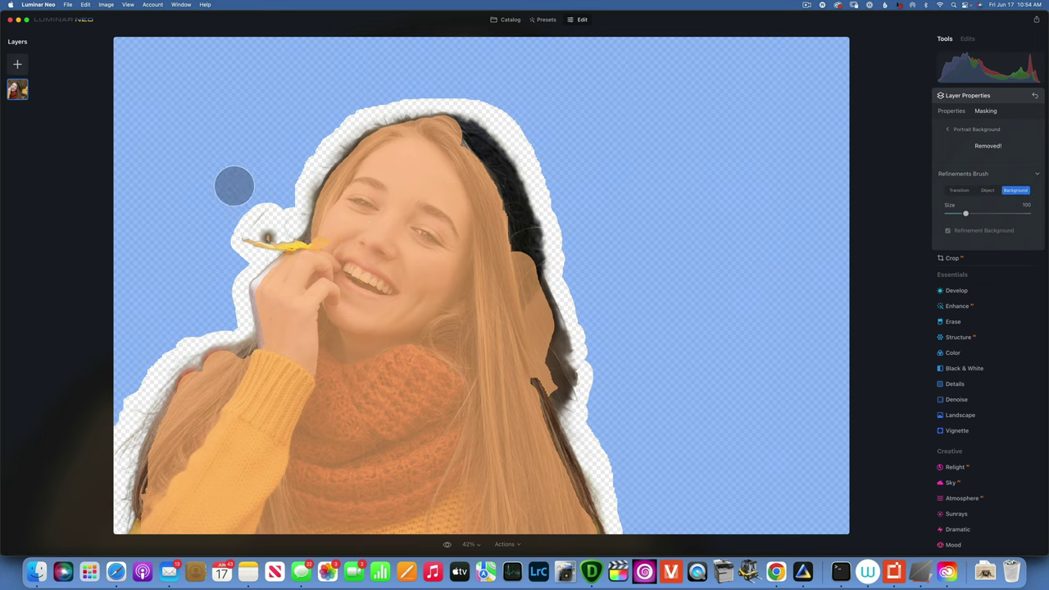
pyautogui.moveTo(269, 220); pyautogui.dragTo(271, 207)
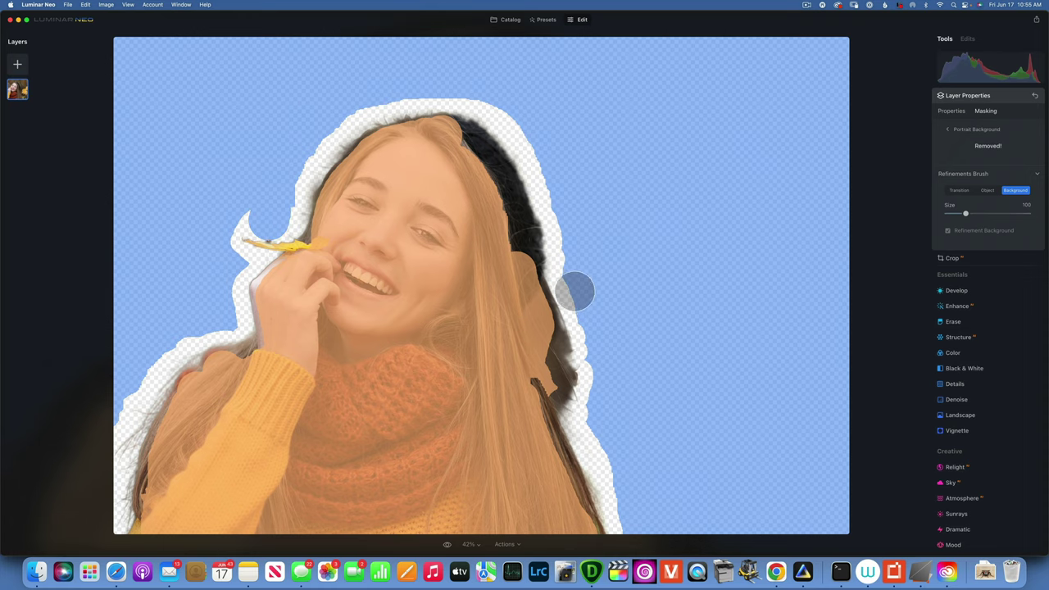
pyautogui.moveTo(563, 300)
pyautogui.mouseDown()
pyautogui.moveTo(553, 326)
pyautogui.moveTo(562, 359)
pyautogui.moveTo(585, 402)
pyautogui.moveTo(613, 422)
pyautogui.mouseUp()
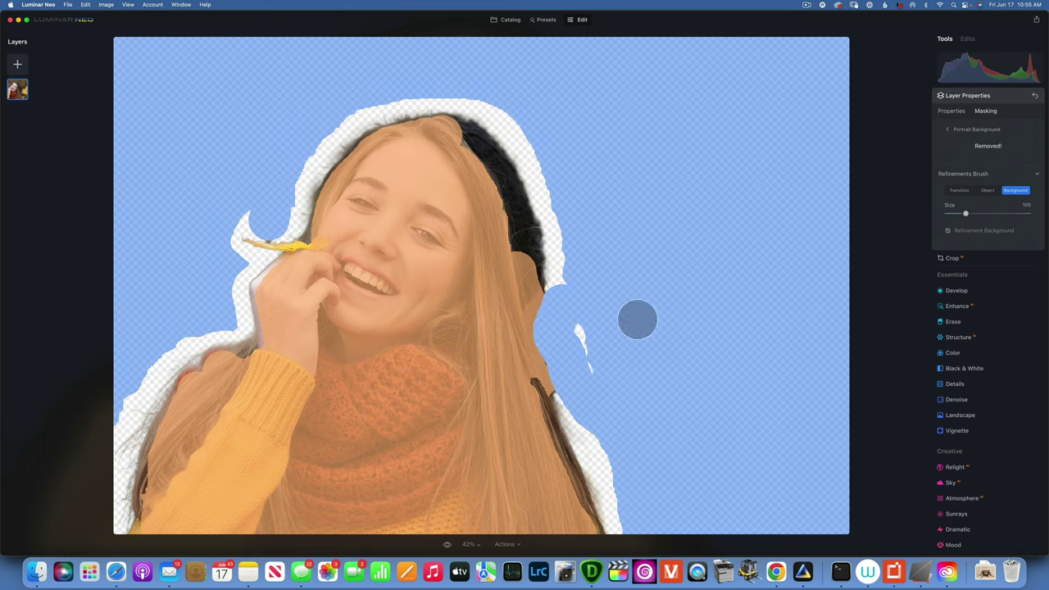
# Step: Blend the right hair edge in Transition mode with the brush at size 52
pyautogui.click(958, 189)
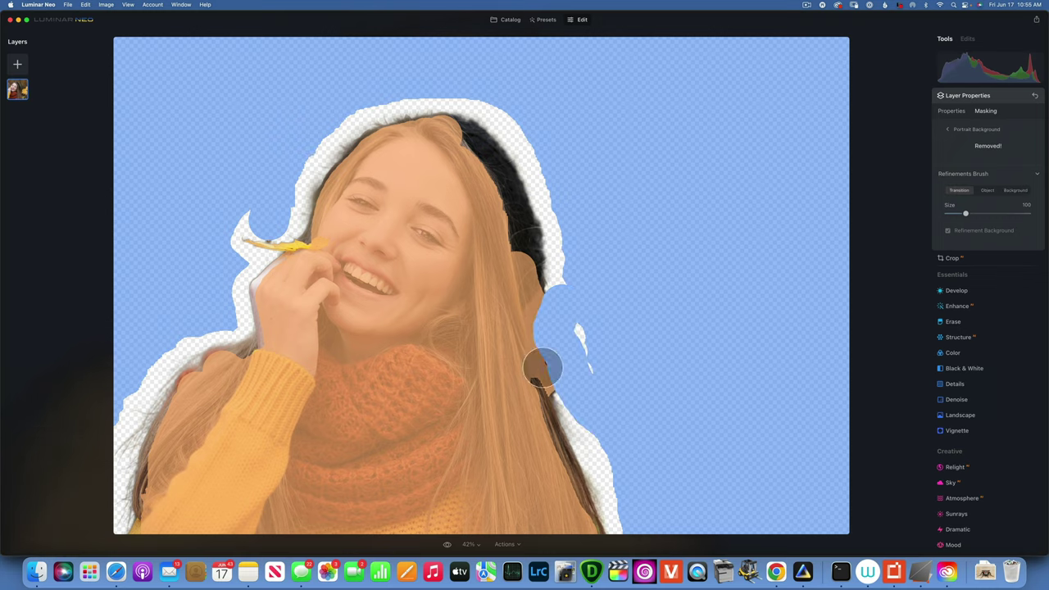
pyautogui.press('[')
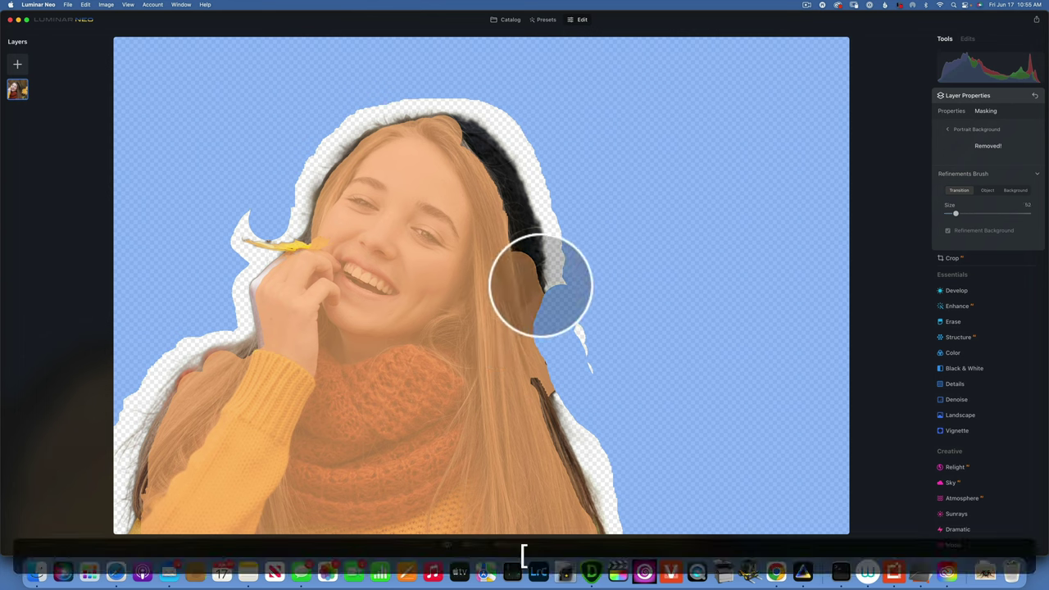
pyautogui.moveTo(534, 286)
pyautogui.mouseDown()
pyautogui.moveTo(531, 352)
pyautogui.moveTo(572, 447)
pyautogui.mouseUp()
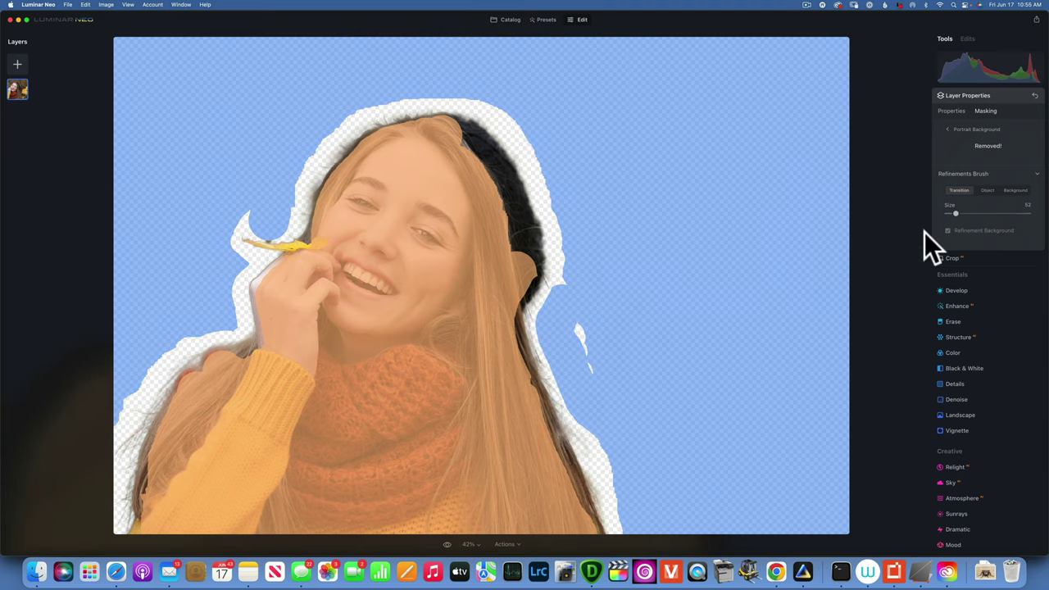
# Step: In Object mode, add the lower right and lower left hair strands back to the subject
pyautogui.click(988, 190)
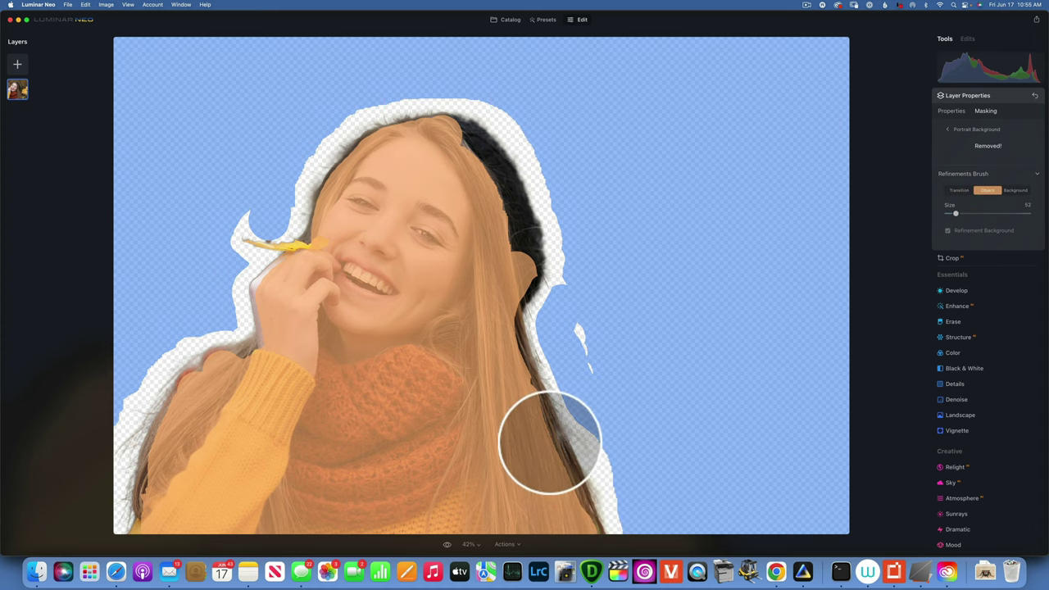
pyautogui.moveTo(550, 443); pyautogui.dragTo(548, 441)
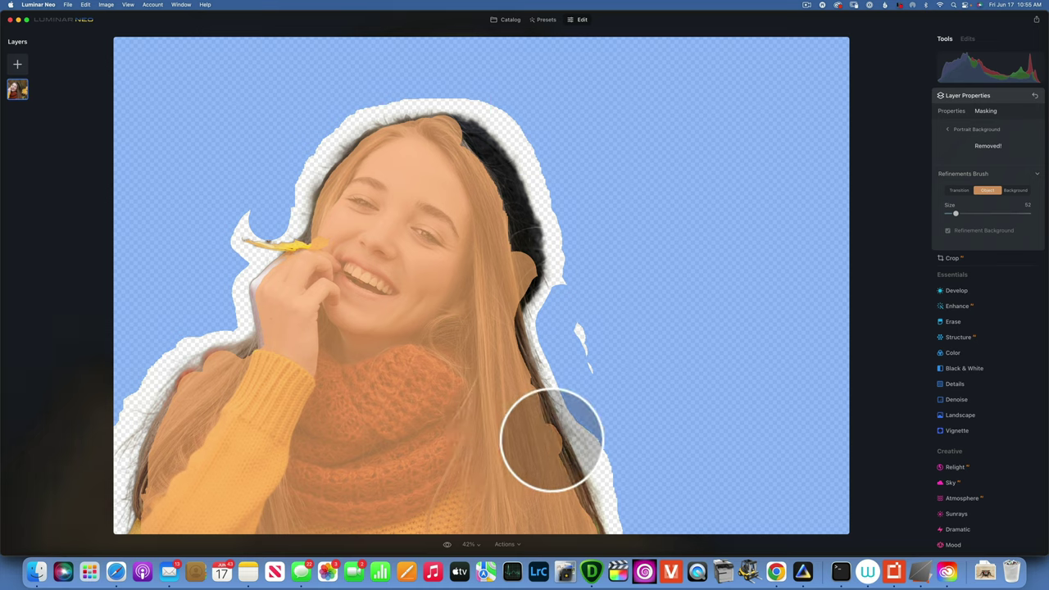
pyautogui.click(195, 382)
pyautogui.moveTo(194, 382)
pyautogui.mouseDown()
pyautogui.moveTo(207, 379)
pyautogui.moveTo(183, 459)
pyautogui.moveTo(157, 435)
pyautogui.moveTo(152, 492)
pyautogui.moveTo(171, 497)
pyautogui.mouseUp()
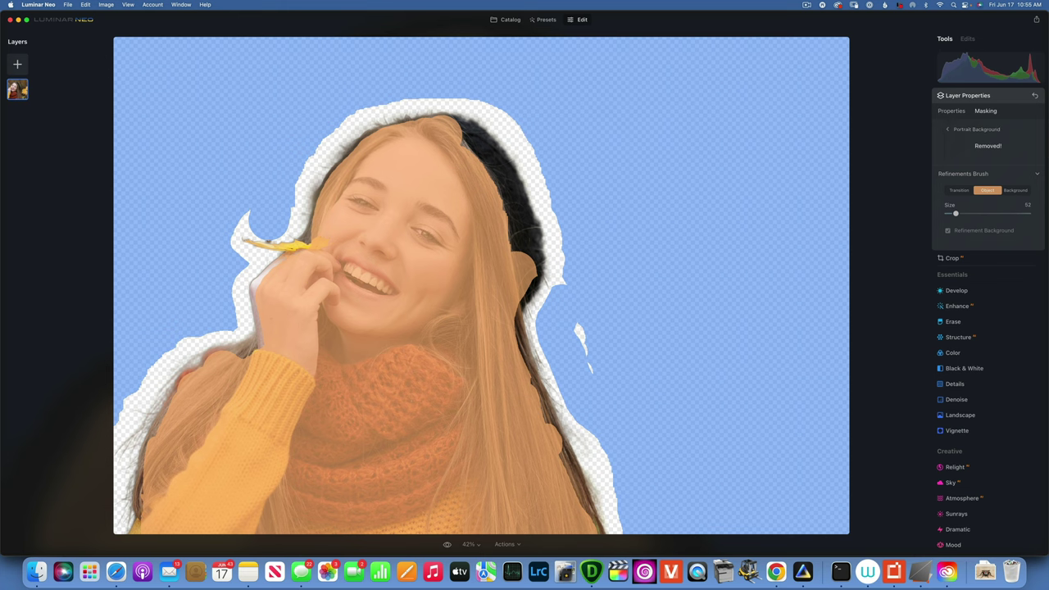
# Step: Finish the refinements and set up the Masking Brush to erase at softness 22, size 124
pyautogui.click(949, 128)
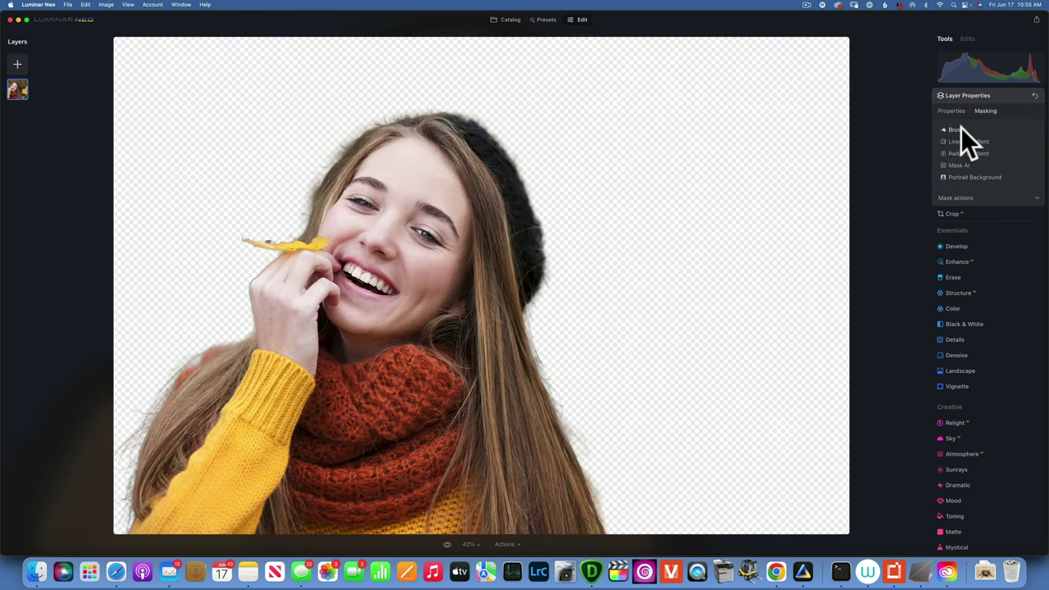
pyautogui.click(958, 128)
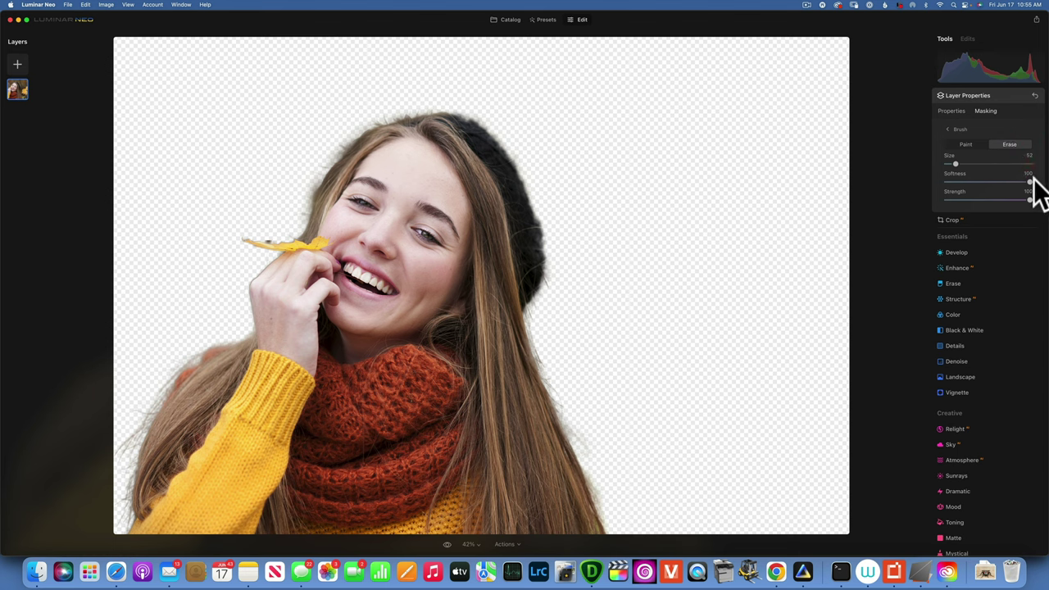
pyautogui.moveTo(1031, 181); pyautogui.dragTo(960, 183)
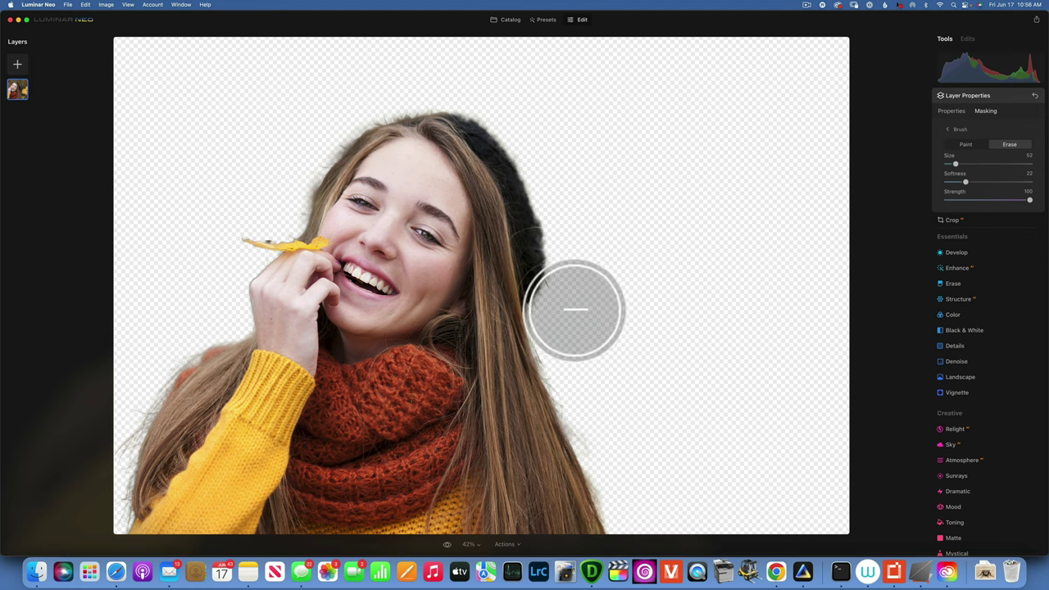
pyautogui.press(']')
pyautogui.press(']')
pyautogui.press(']')
pyautogui.press(']')
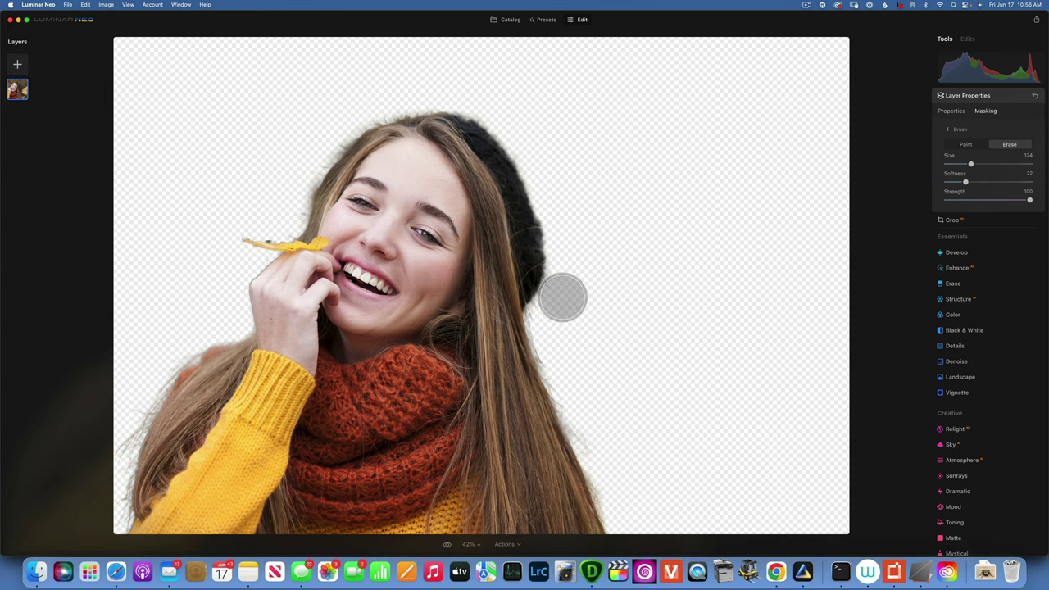
# Step: Erase the leftover fringe along the right, top and left edges of the hair
pyautogui.moveTo(563, 297)
pyautogui.mouseDown()
pyautogui.moveTo(583, 312)
pyautogui.moveTo(561, 336)
pyautogui.moveTo(628, 495)
pyautogui.mouseUp()
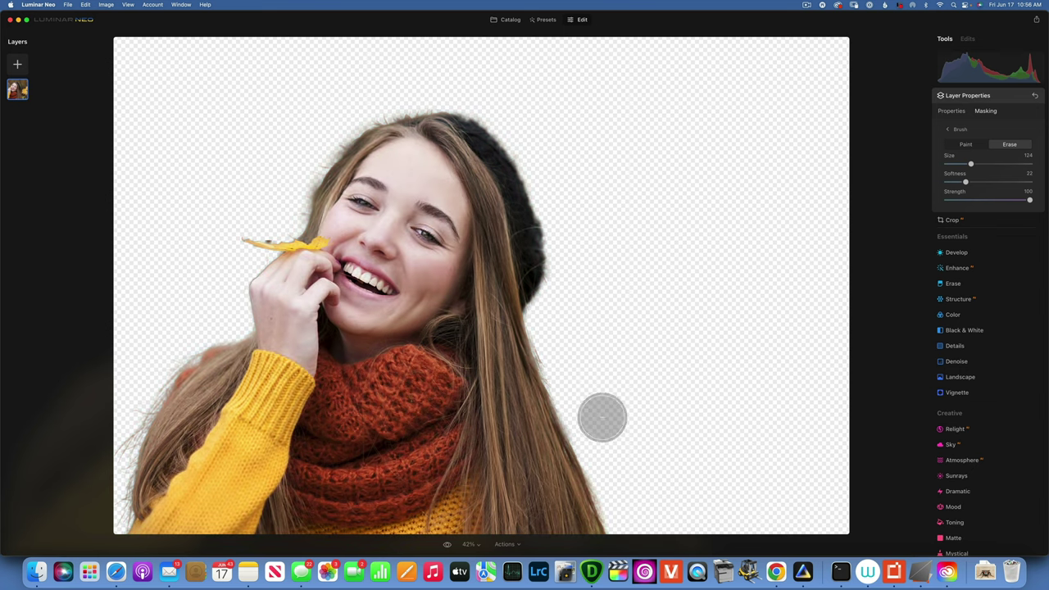
pyautogui.moveTo(603, 455)
pyautogui.mouseDown()
pyautogui.moveTo(615, 478)
pyautogui.moveTo(698, 440)
pyautogui.moveTo(646, 253)
pyautogui.mouseUp()
pyautogui.moveTo(412, 88); pyautogui.dragTo(364, 92)
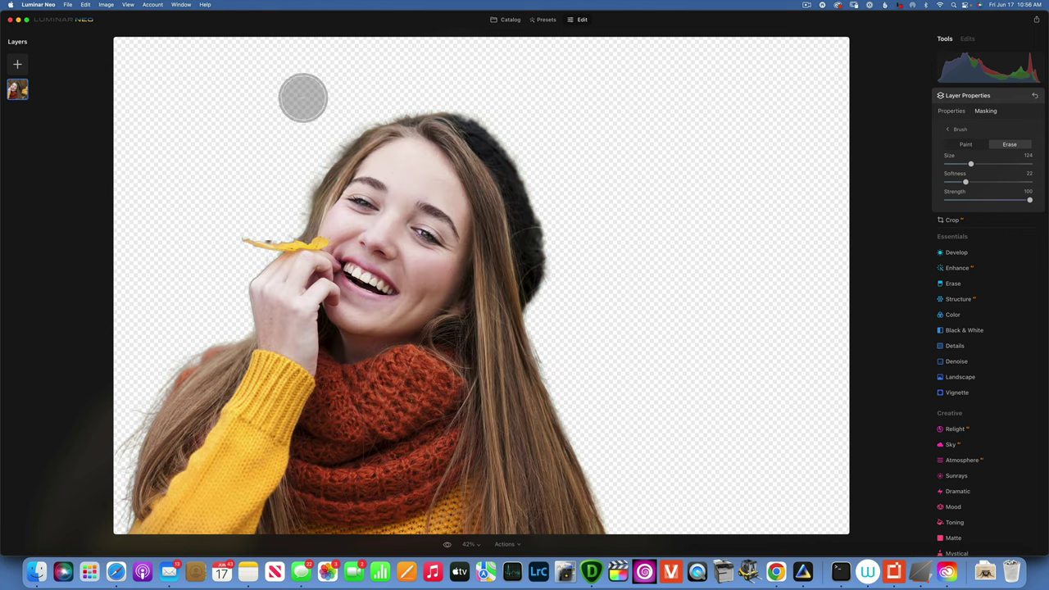
pyautogui.moveTo(328, 132)
pyautogui.mouseDown()
pyautogui.moveTo(292, 140)
pyautogui.moveTo(279, 193)
pyautogui.mouseUp()
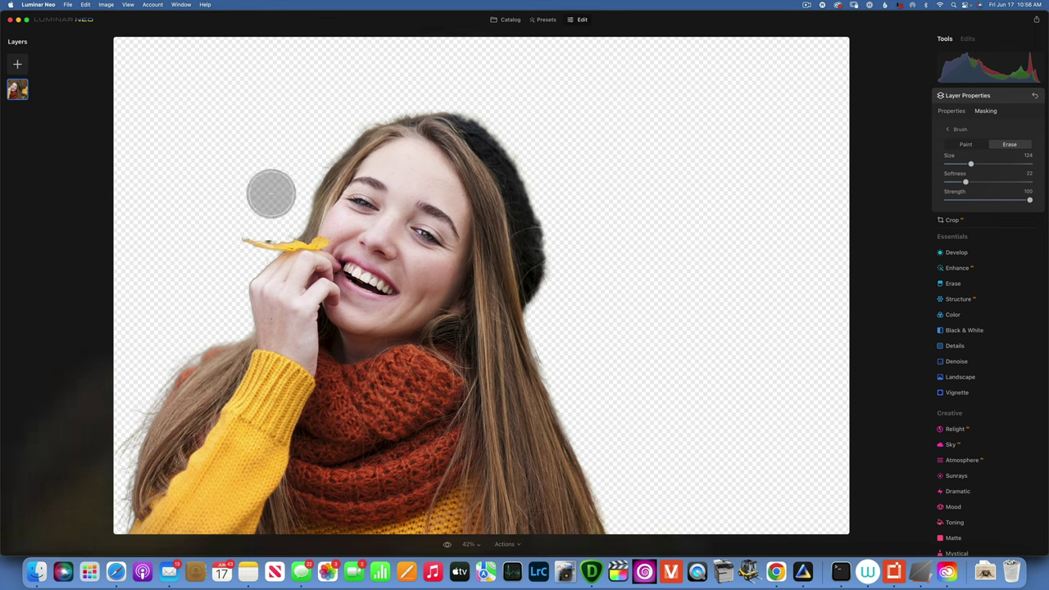
# Step: Zoom in and, at brush size 52, erase the halo around the leaf, its tip and the hand
pyautogui.press('super+equal')
pyautogui.press('super+equal')
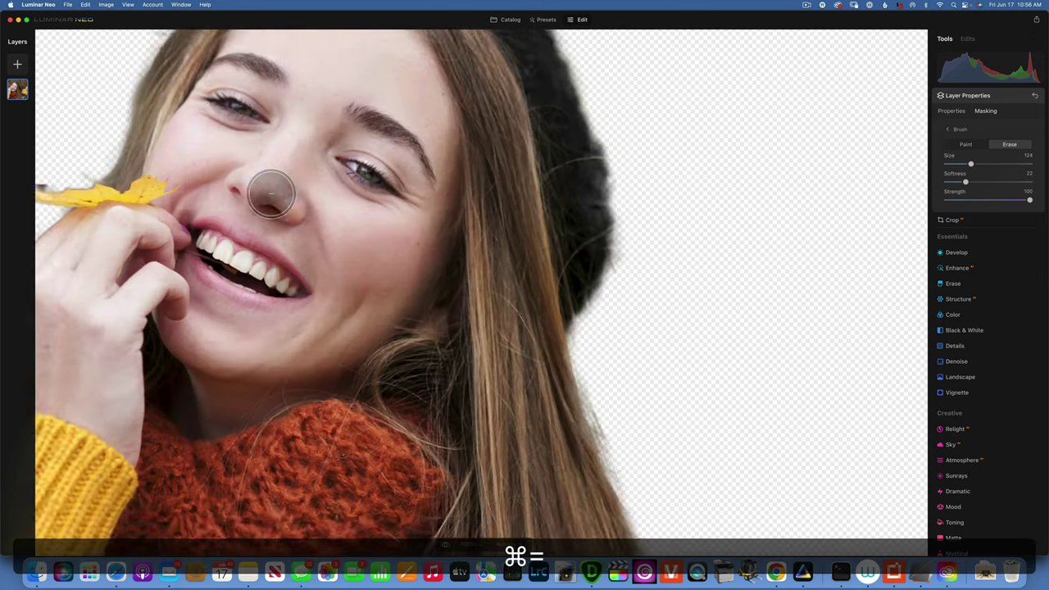
pyautogui.moveTo(286, 217); pyautogui.dragTo(611, 259)
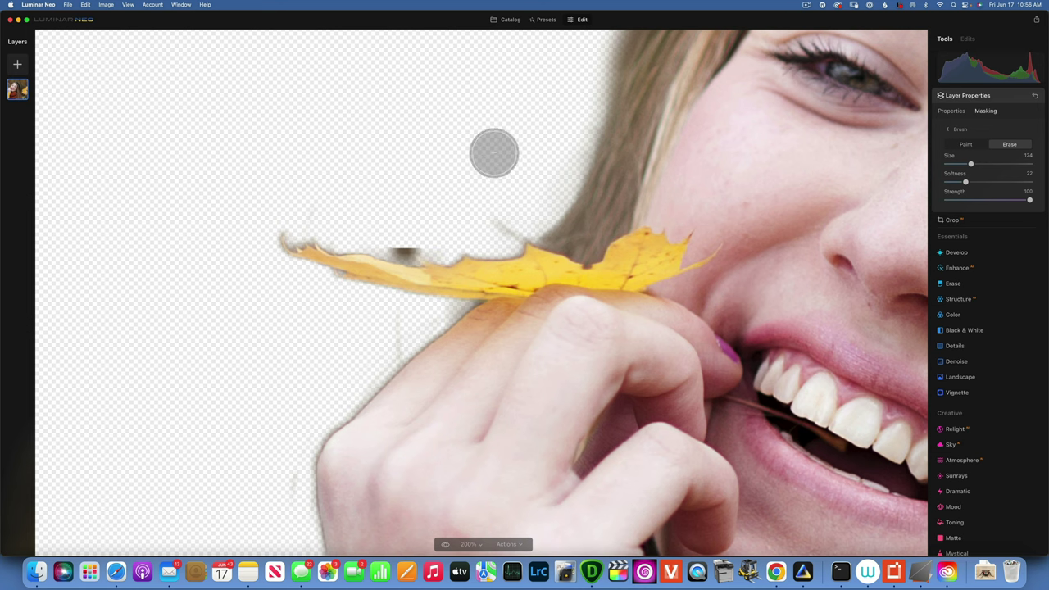
pyautogui.press('[')
pyautogui.press('[')
pyautogui.press('[')
pyautogui.moveTo(492, 216)
pyautogui.mouseDown()
pyautogui.moveTo(516, 235)
pyautogui.moveTo(520, 205)
pyautogui.mouseUp()
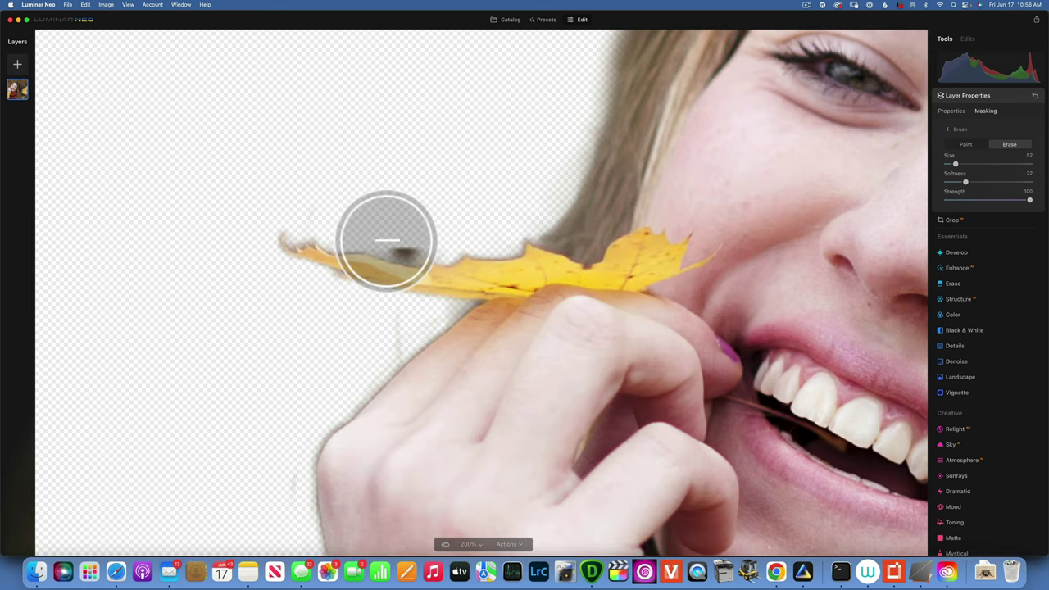
pyautogui.moveTo(382, 237)
pyautogui.mouseDown()
pyautogui.moveTo(380, 246)
pyautogui.moveTo(412, 253)
pyautogui.moveTo(394, 245)
pyautogui.moveTo(414, 223)
pyautogui.mouseUp()
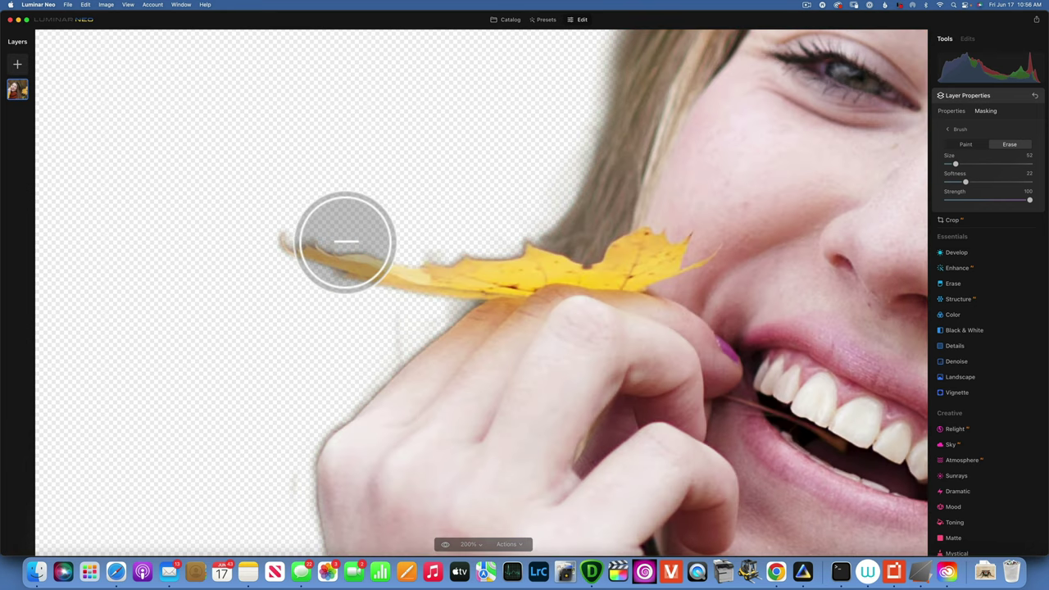
pyautogui.moveTo(340, 238); pyautogui.dragTo(319, 217)
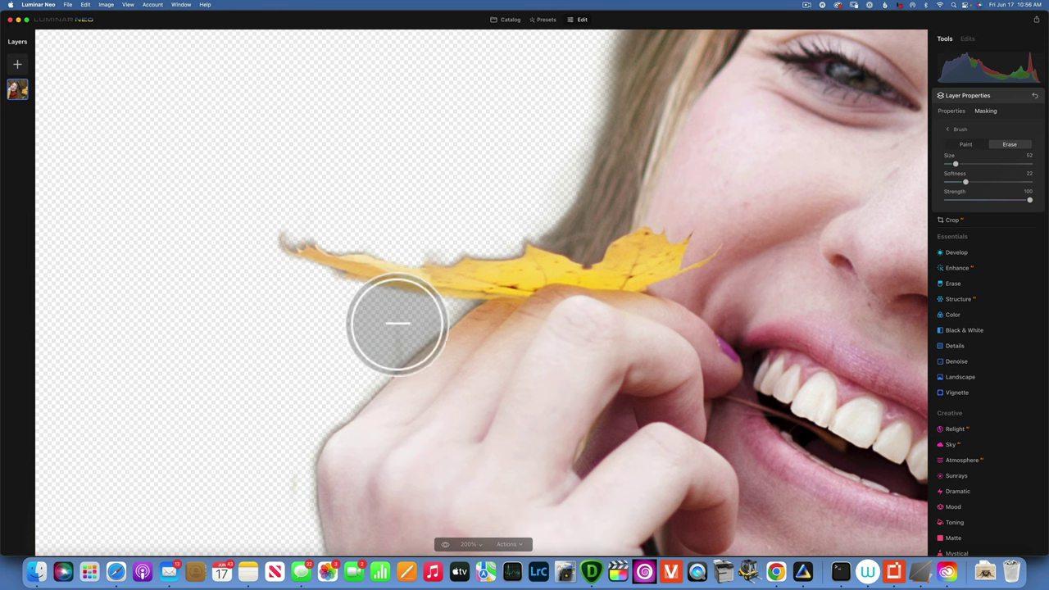
pyautogui.moveTo(394, 323); pyautogui.dragTo(384, 361)
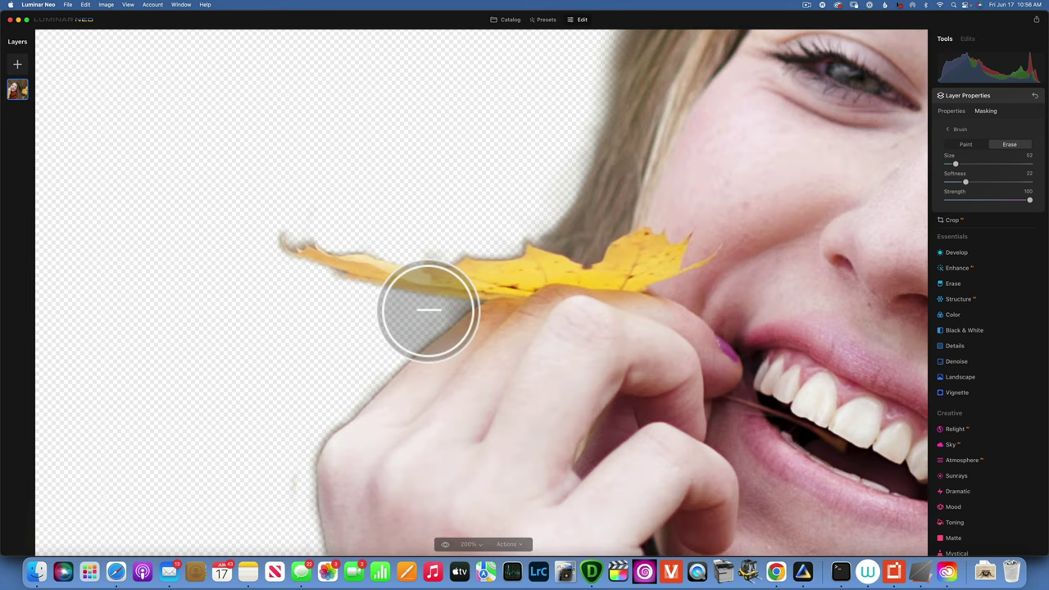
pyautogui.click(290, 500)
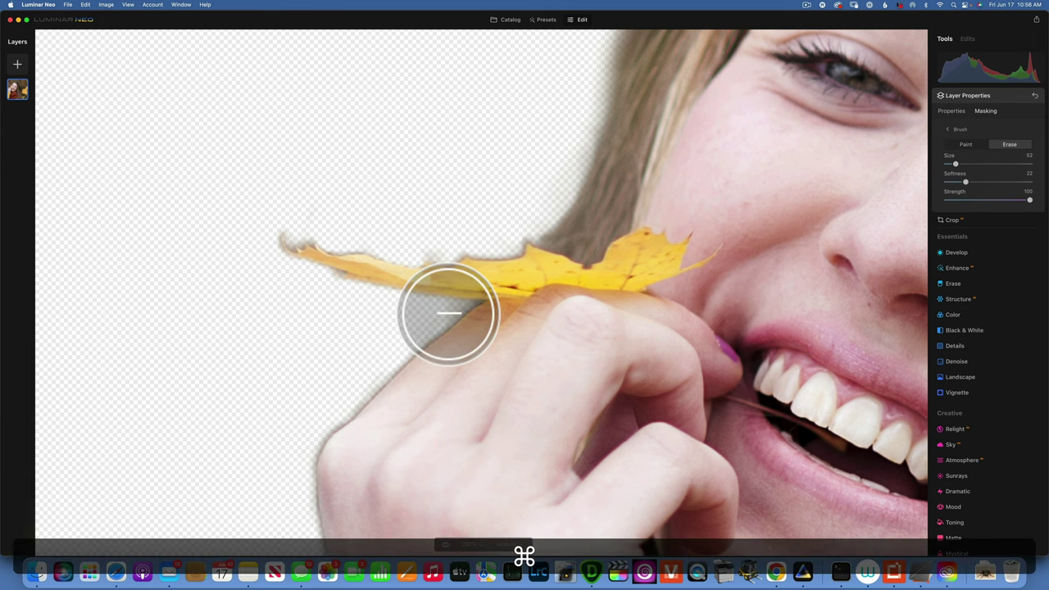
# Step: Shrink the brush to size 28 and toggle the red mask overlay to inspect the leaf edges
pyautogui.press('super+minus')
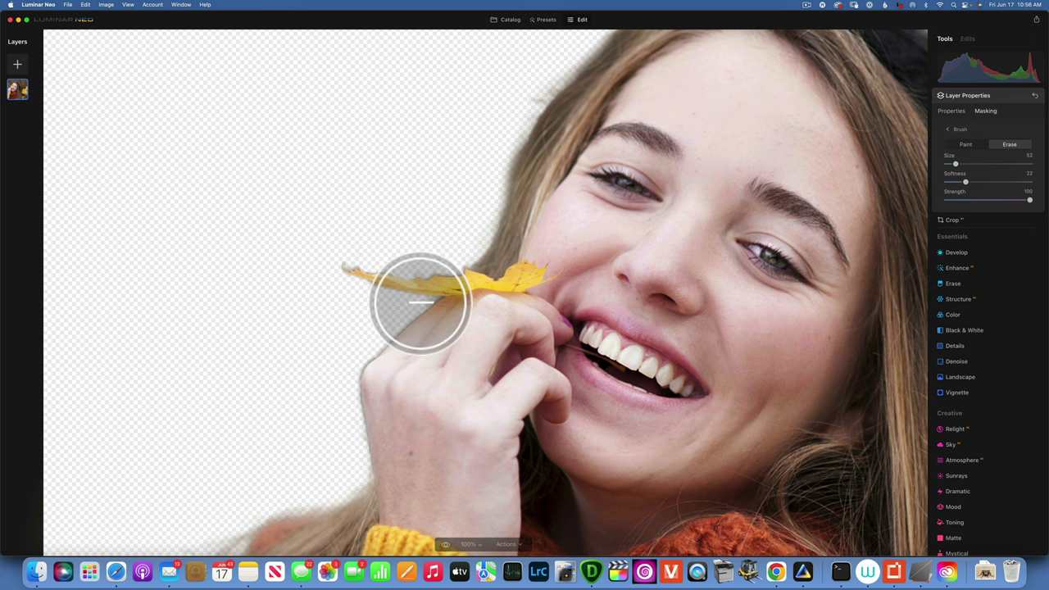
pyautogui.press('[')
pyautogui.press('[')
pyautogui.press('[')
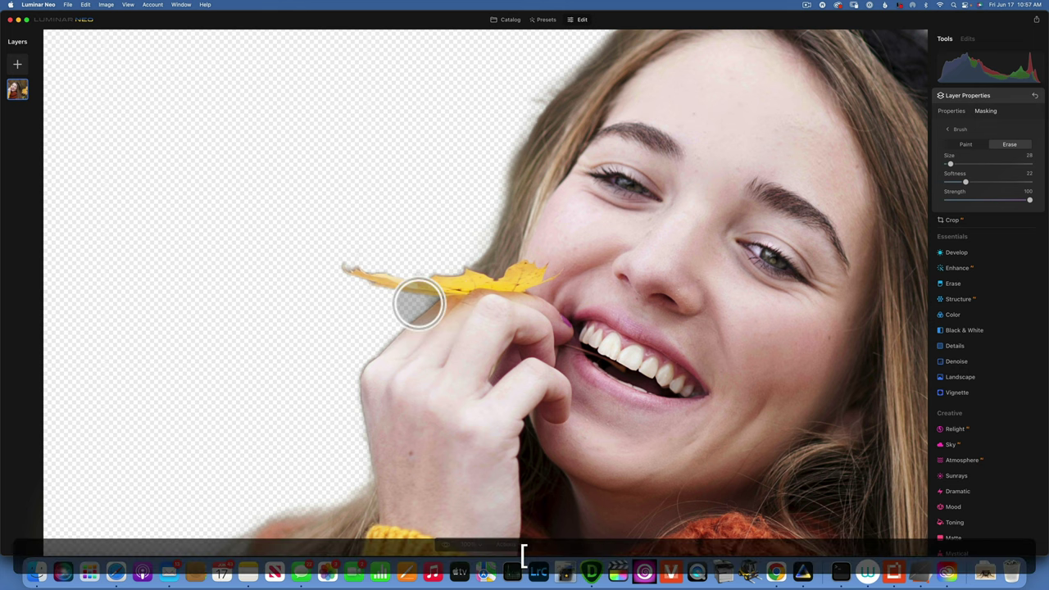
pyautogui.press('/')
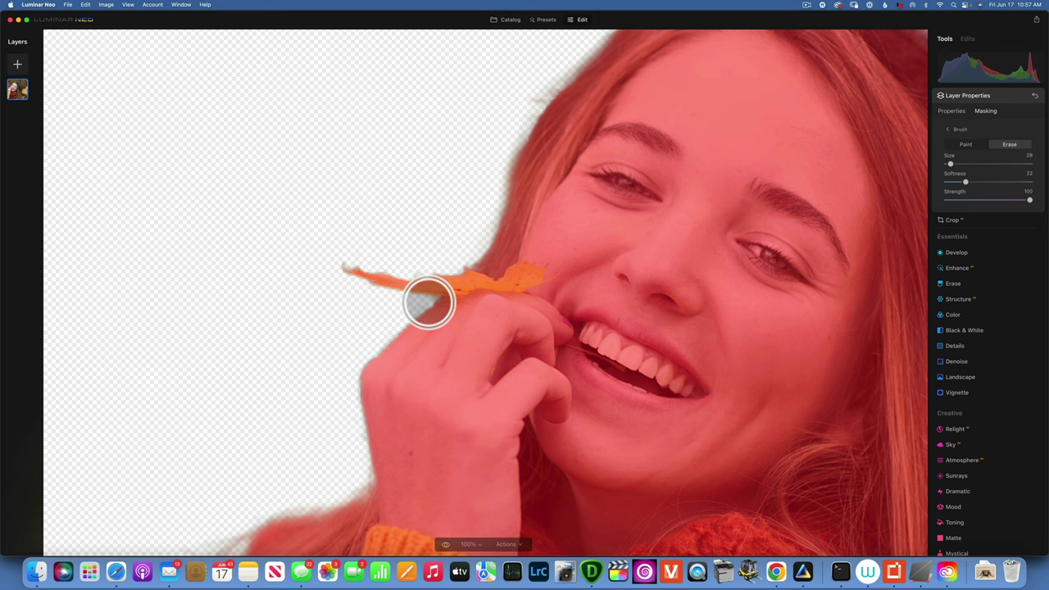
pyautogui.press('/')
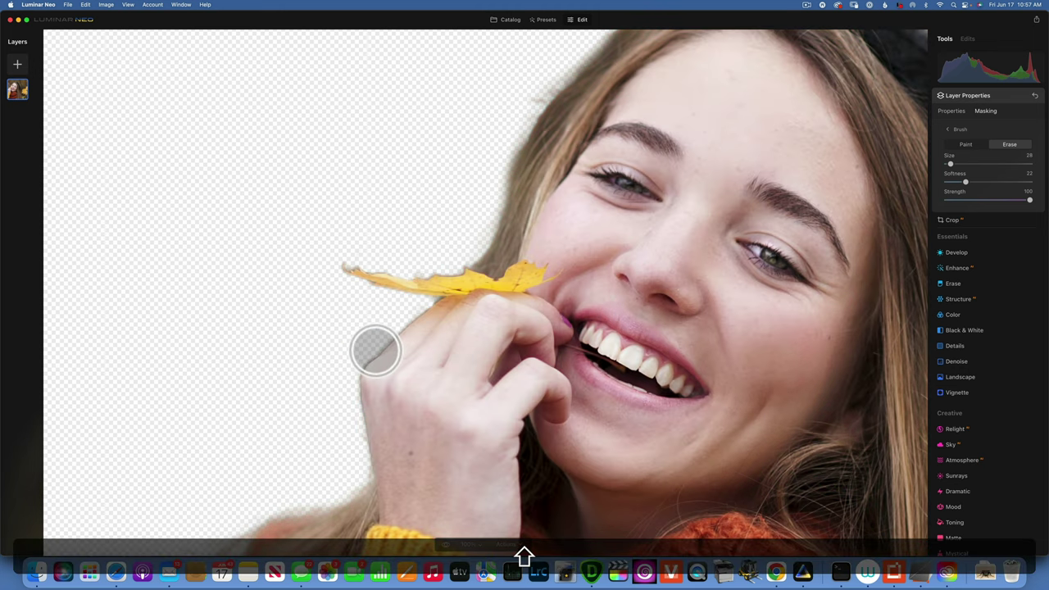
pyautogui.press('/')
pyautogui.press('/')
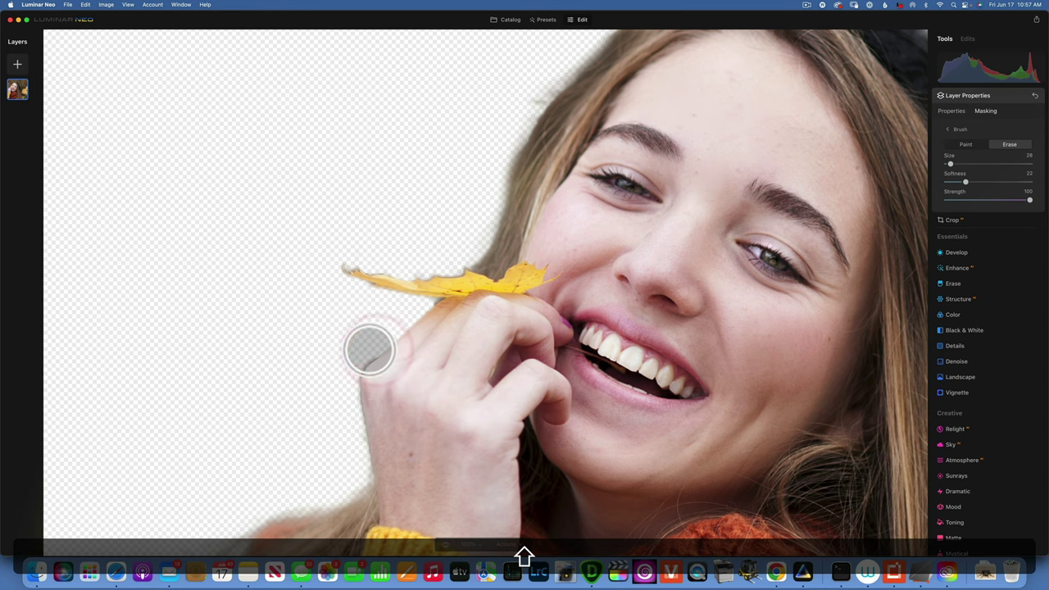
pyautogui.press('/')
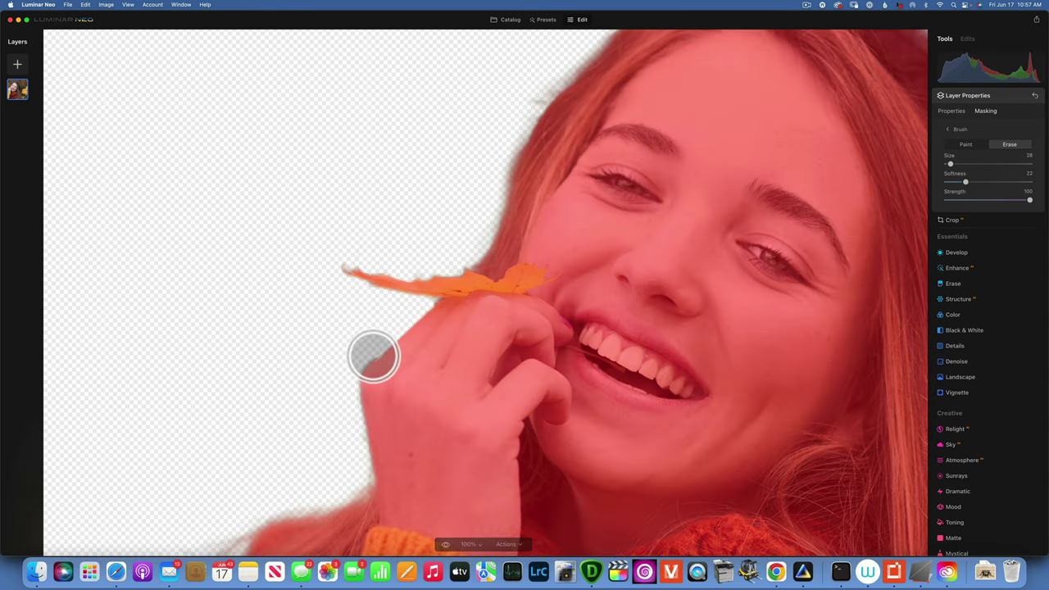
pyautogui.press('/')
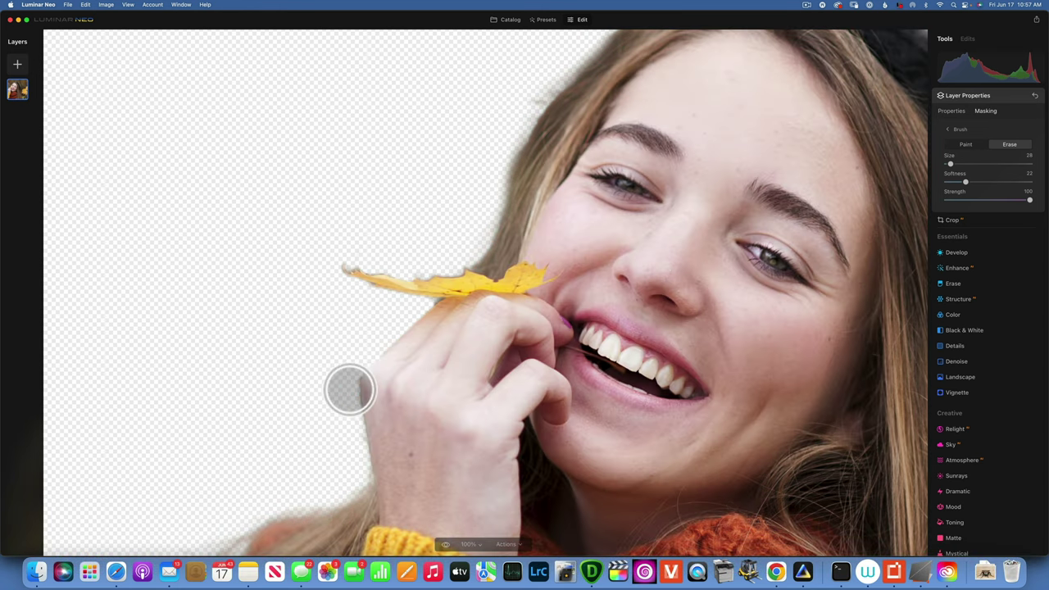
pyautogui.press('/')
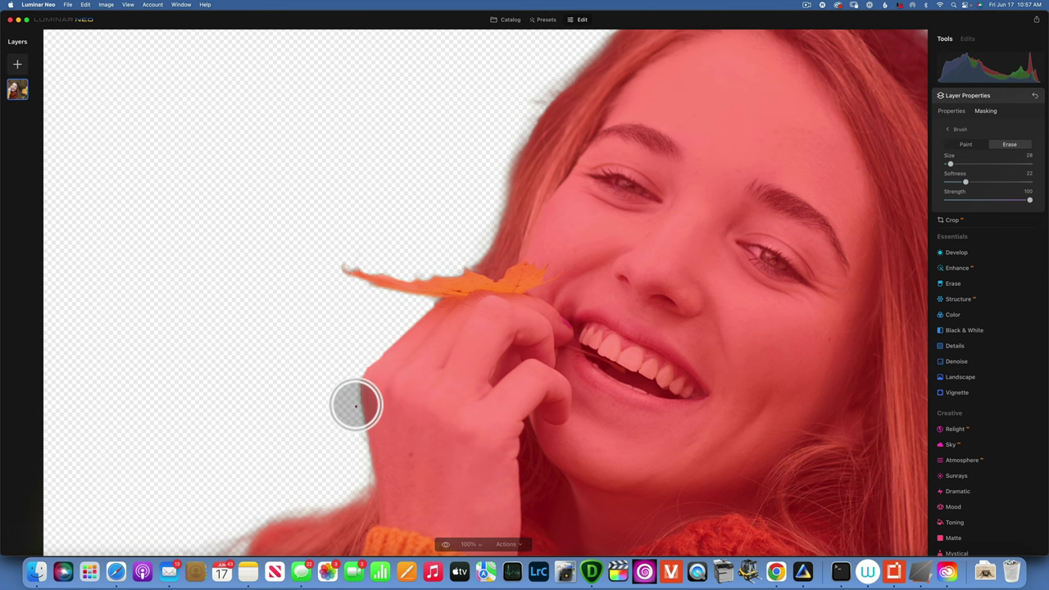
pyautogui.press('/')
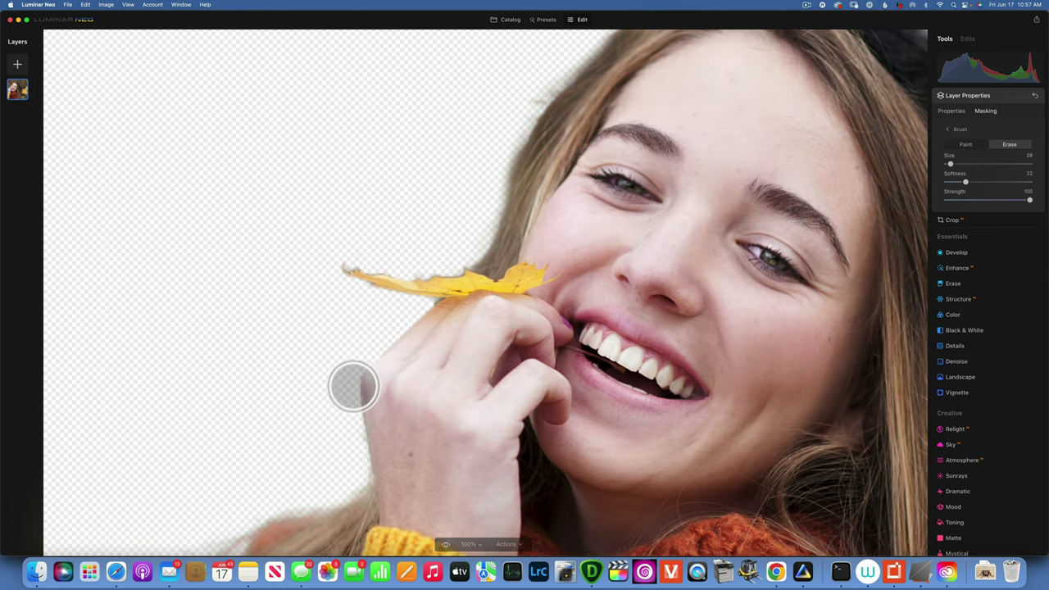
pyautogui.press('/')
pyautogui.press('/')
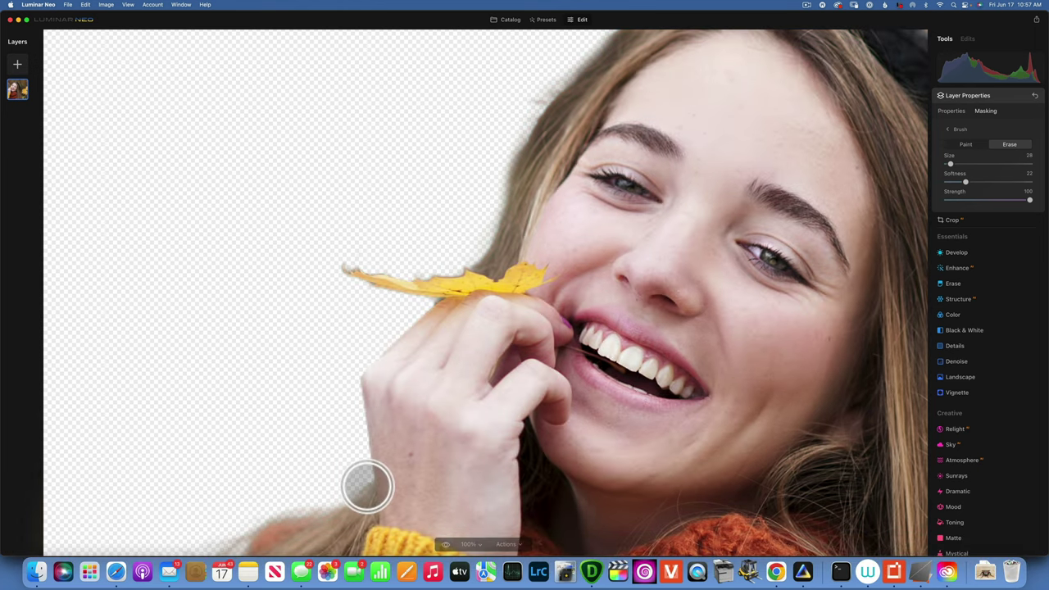
pyautogui.press('/')
pyautogui.press('/')
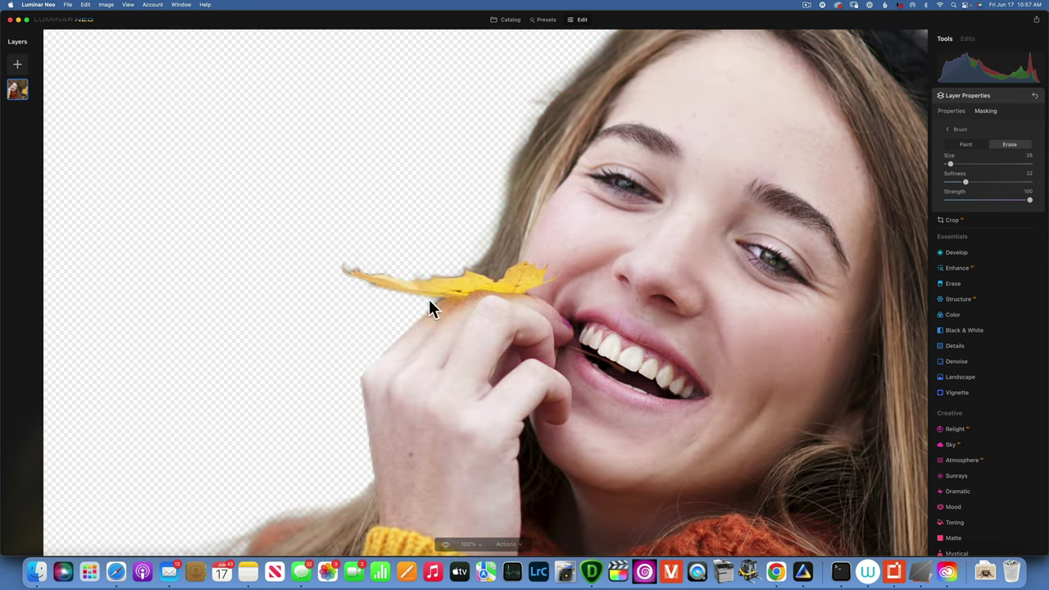
# Step: At brush size 10, erase a few spots of mask along the leaf edge by the fingers
pyautogui.click(428, 300)
pyautogui.press('[')
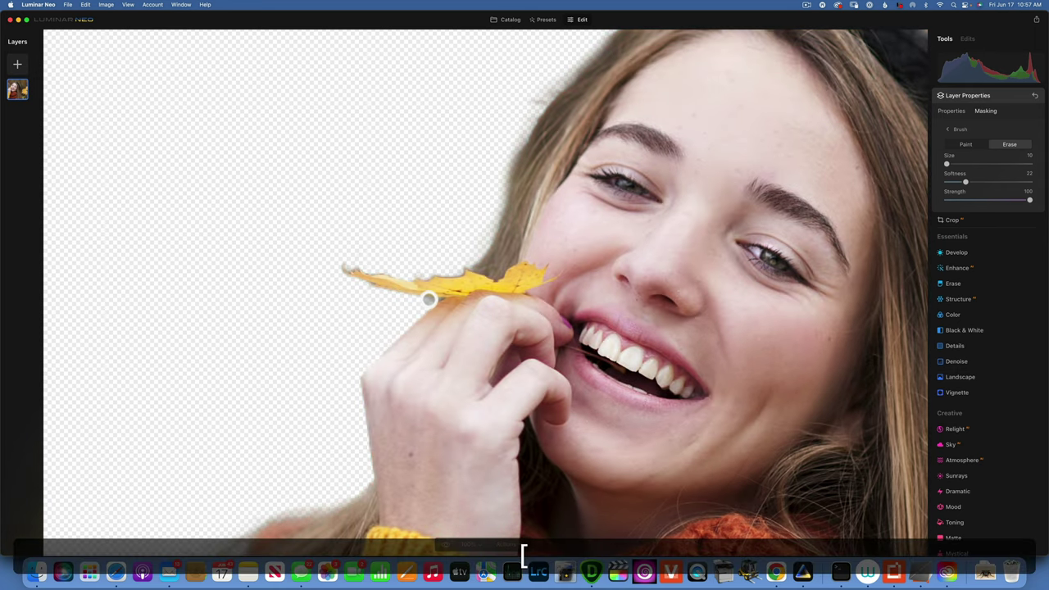
pyautogui.press('/')
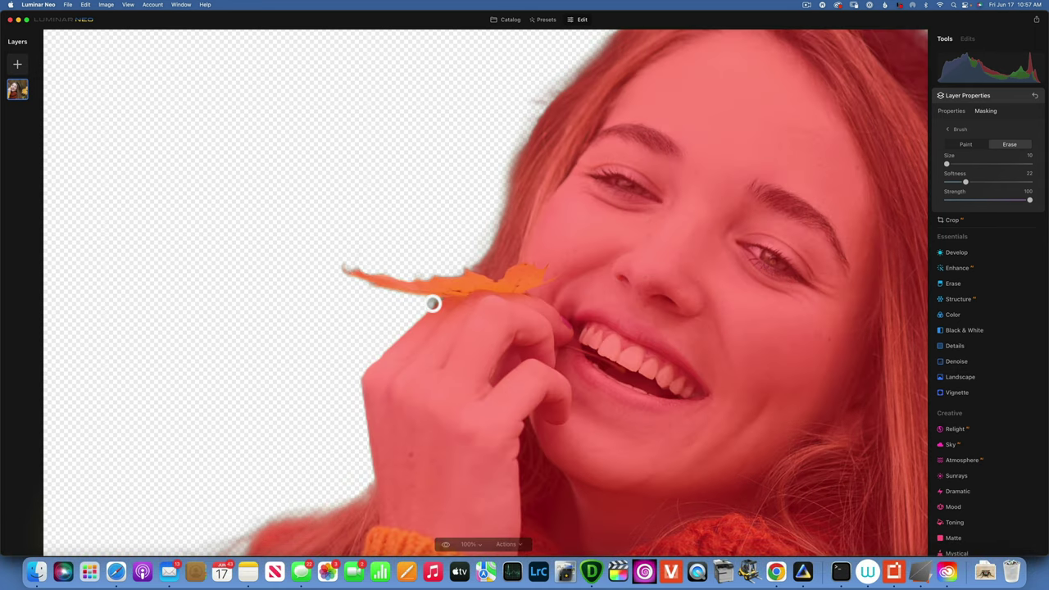
pyautogui.press('/')
pyautogui.click(429, 303)
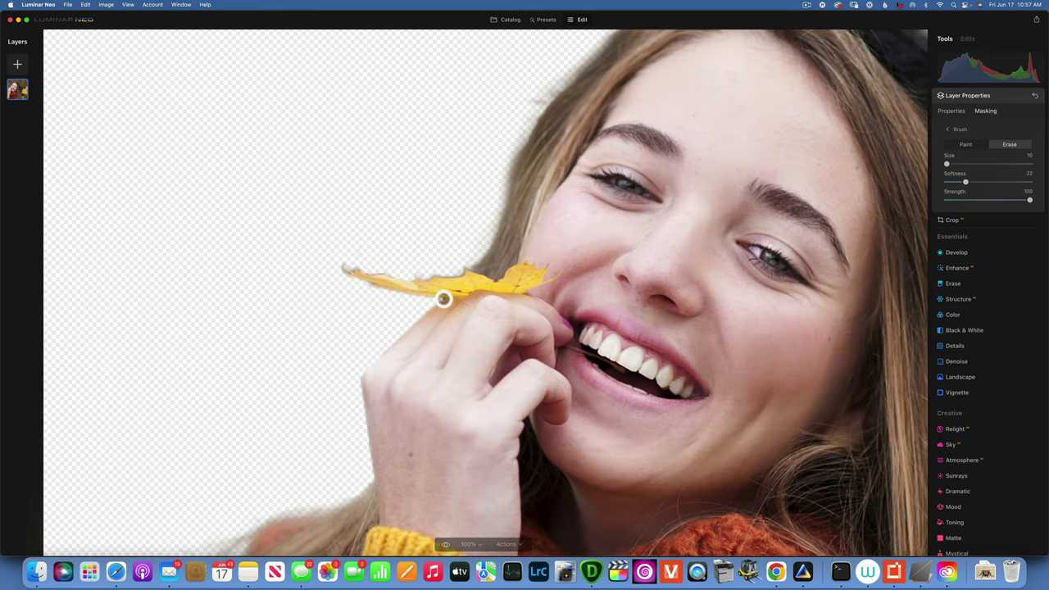
pyautogui.press('/')
pyautogui.press('/')
pyautogui.click(436, 298)
# Step: Switch the brush to Paint and restore the leaf's lower edge to the mask
pyautogui.click(967, 143)
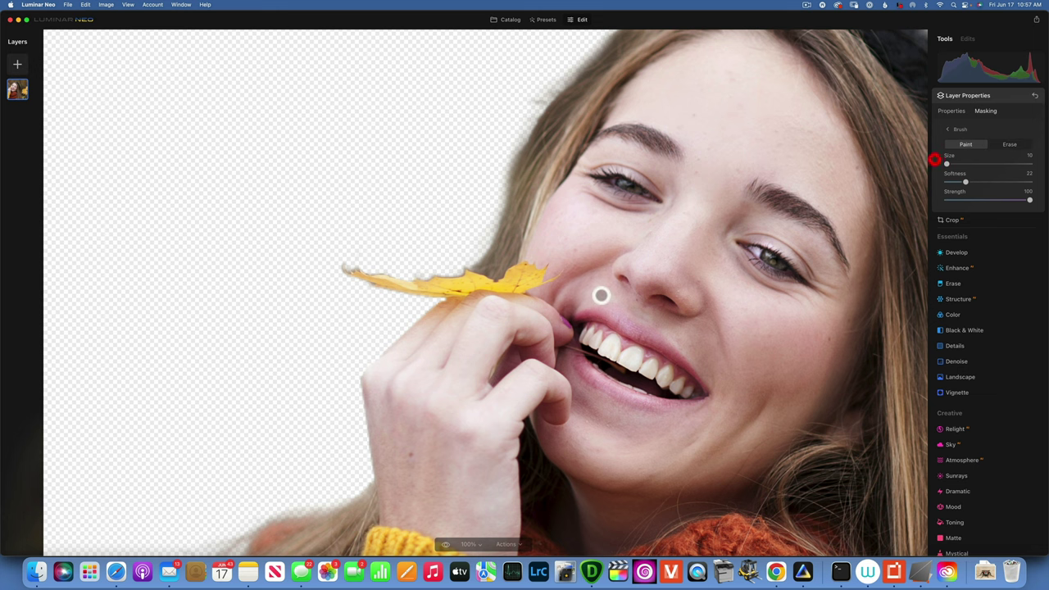
pyautogui.click(446, 300)
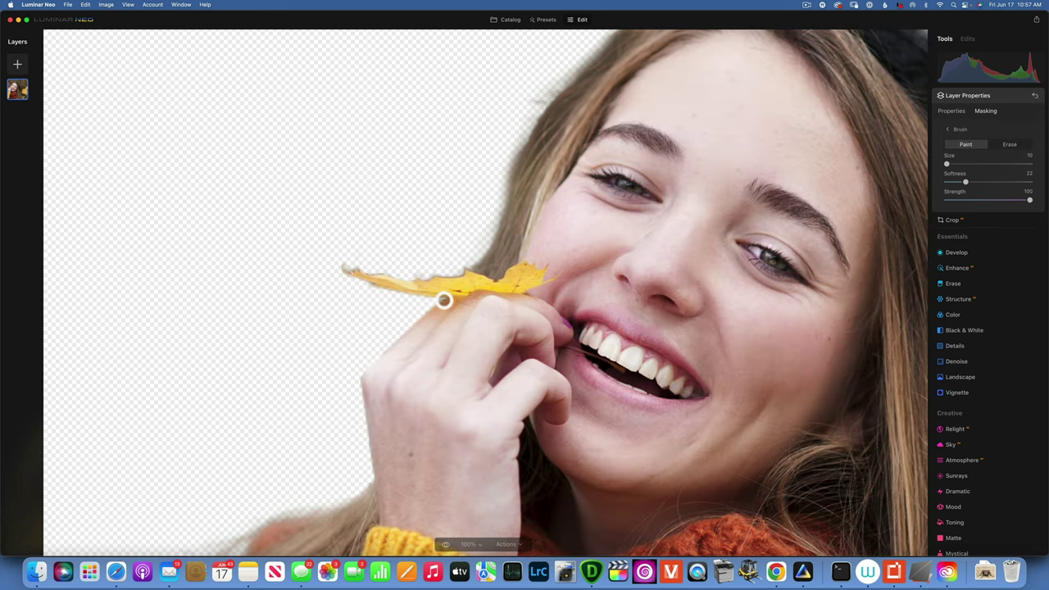
pyautogui.click(445, 297)
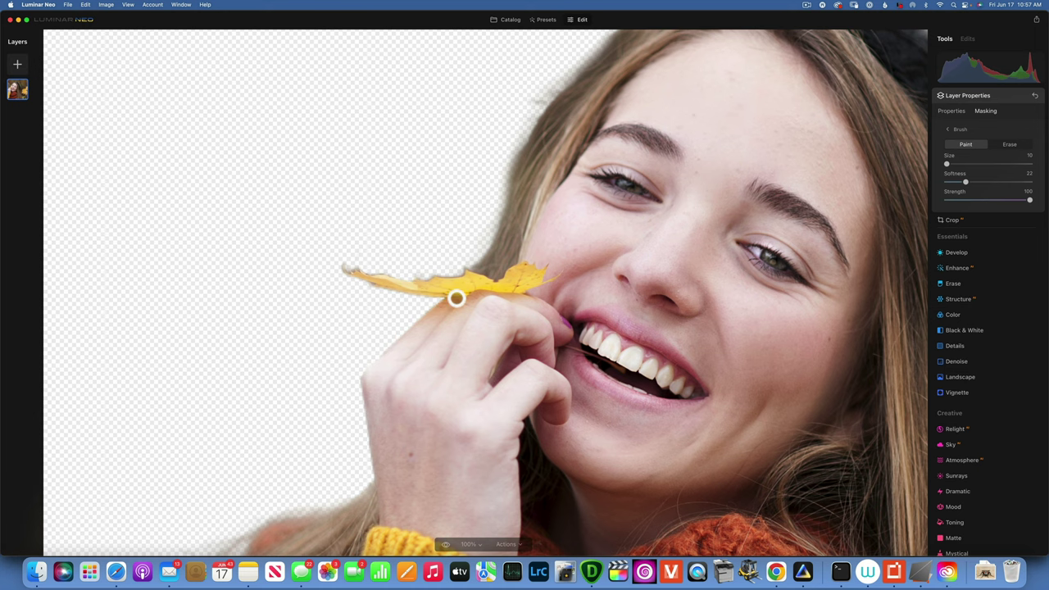
# Step: Fit the image and, at brush size 34 in Erase, clear leftover background along the right hair edge
pyautogui.press('super+0')
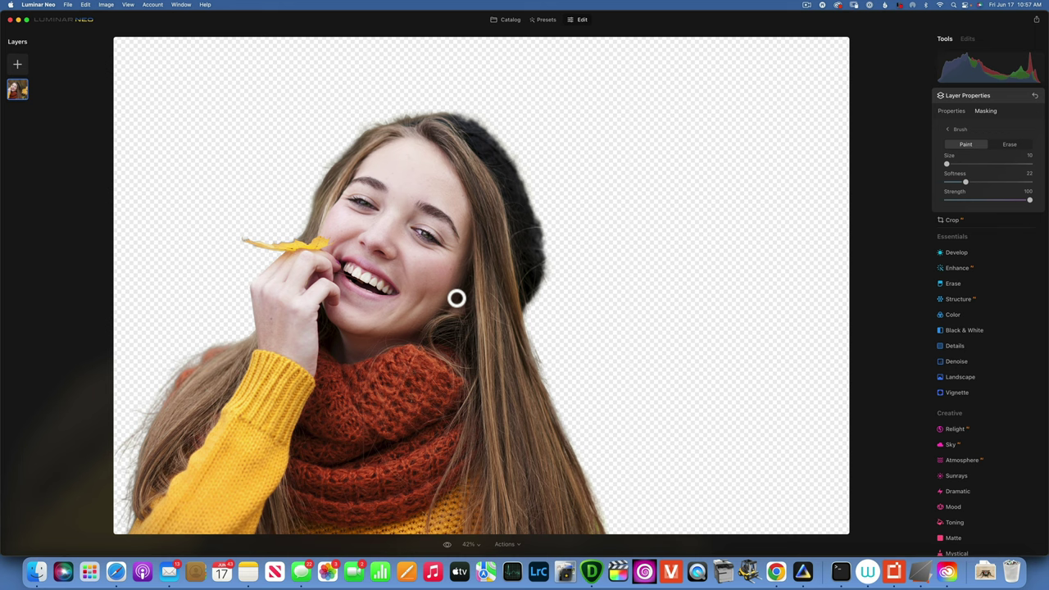
pyautogui.press(']')
pyautogui.press(']')
pyautogui.press(']')
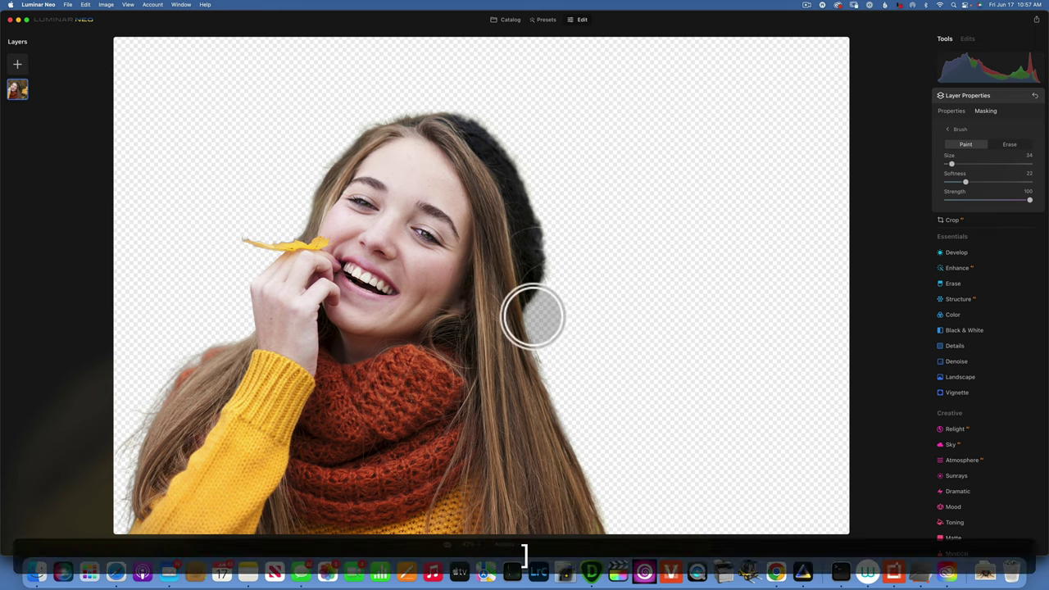
pyautogui.moveTo(533, 326); pyautogui.dragTo(558, 383)
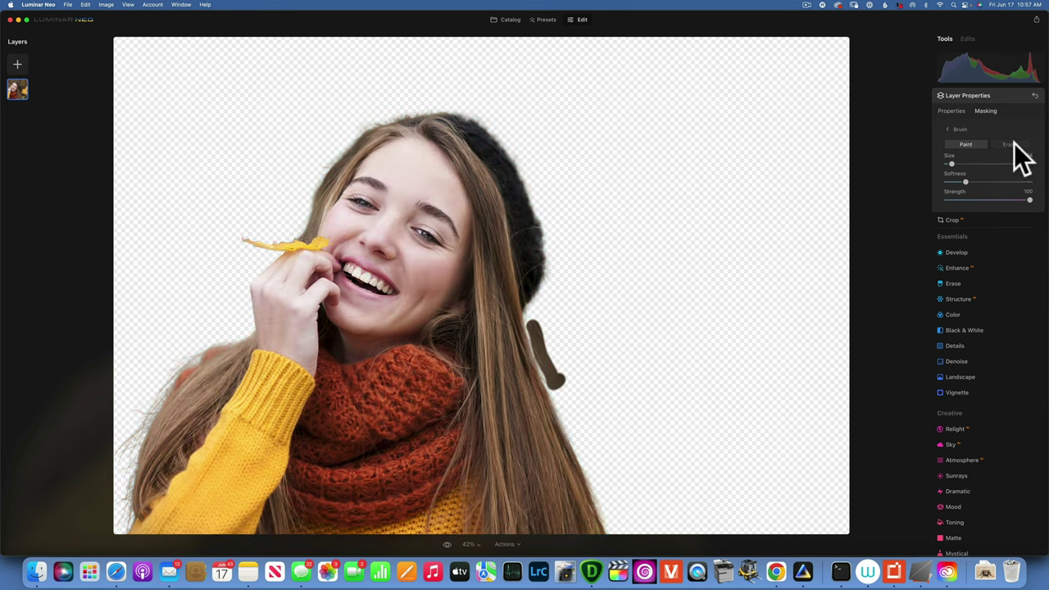
pyautogui.click(1010, 144)
pyautogui.moveTo(532, 318)
pyautogui.mouseDown()
pyautogui.moveTo(554, 390)
pyautogui.moveTo(563, 376)
pyautogui.moveTo(539, 322)
pyautogui.moveTo(544, 346)
pyautogui.mouseUp()
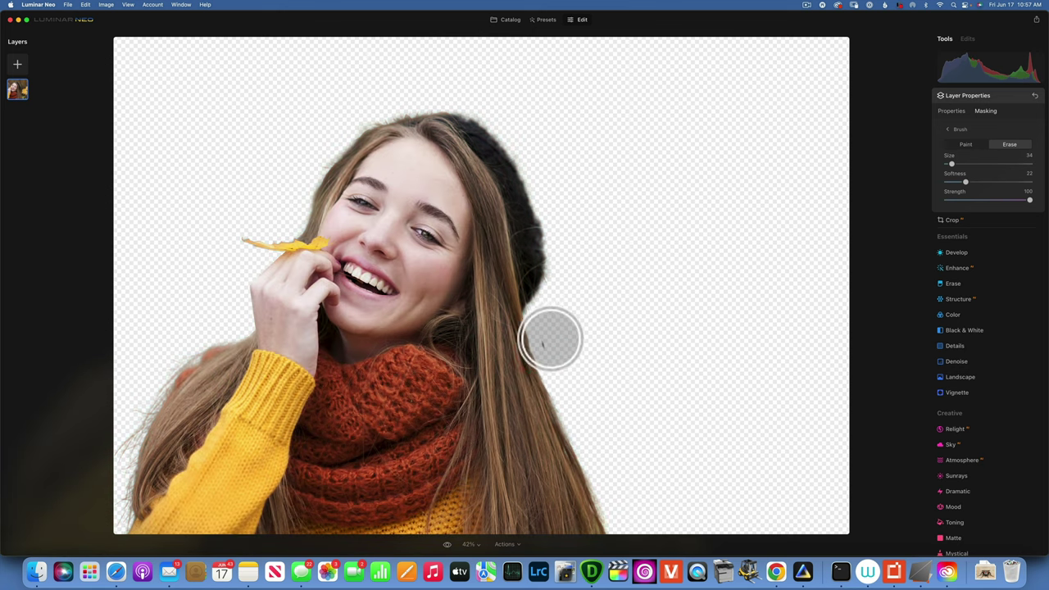
pyautogui.click(568, 369)
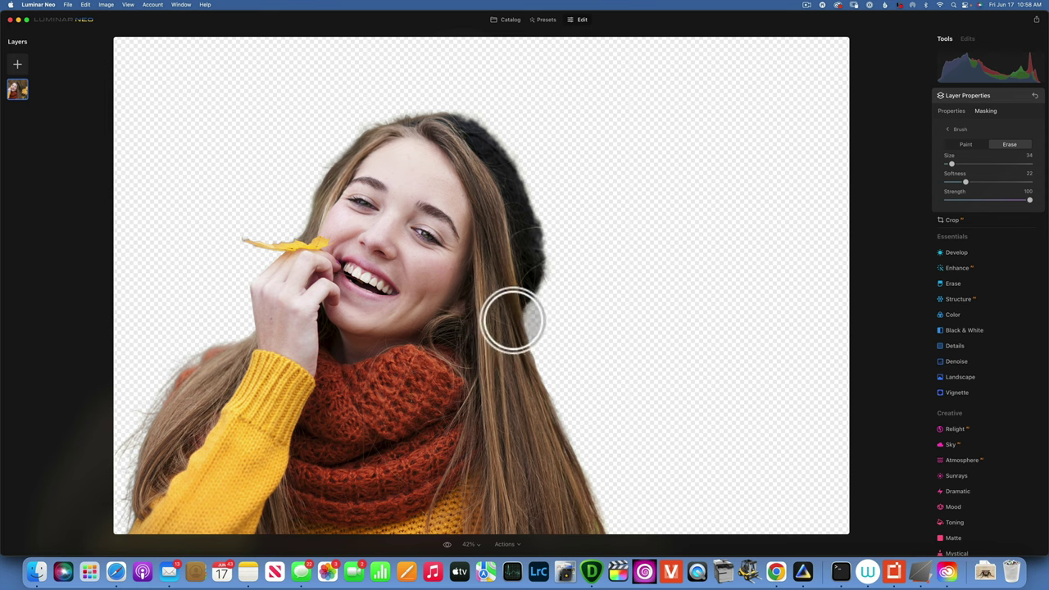
pyautogui.click(529, 336)
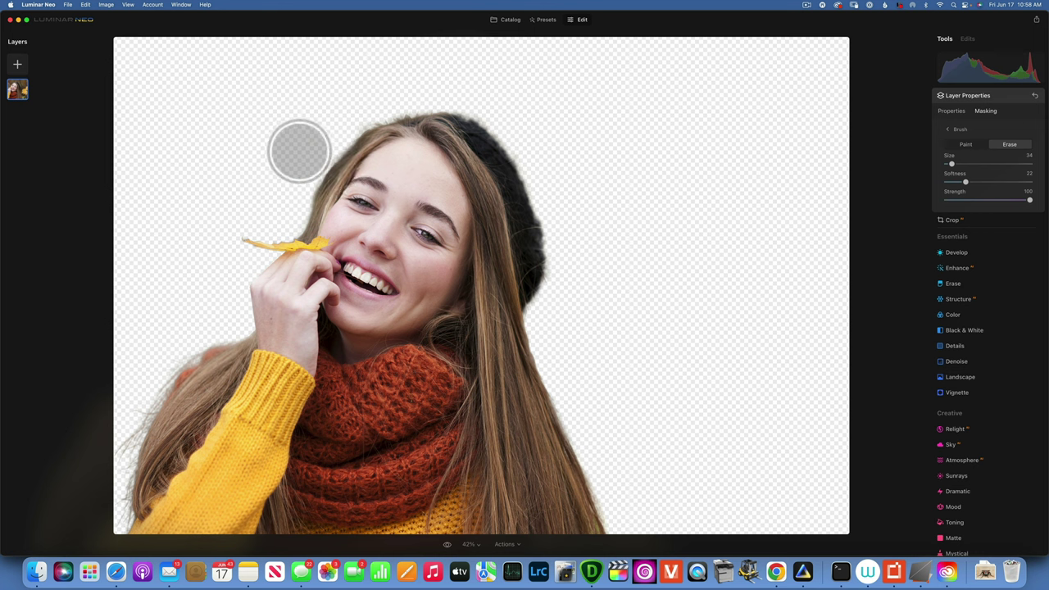
pyautogui.moveTo(321, 159); pyautogui.dragTo(293, 158)
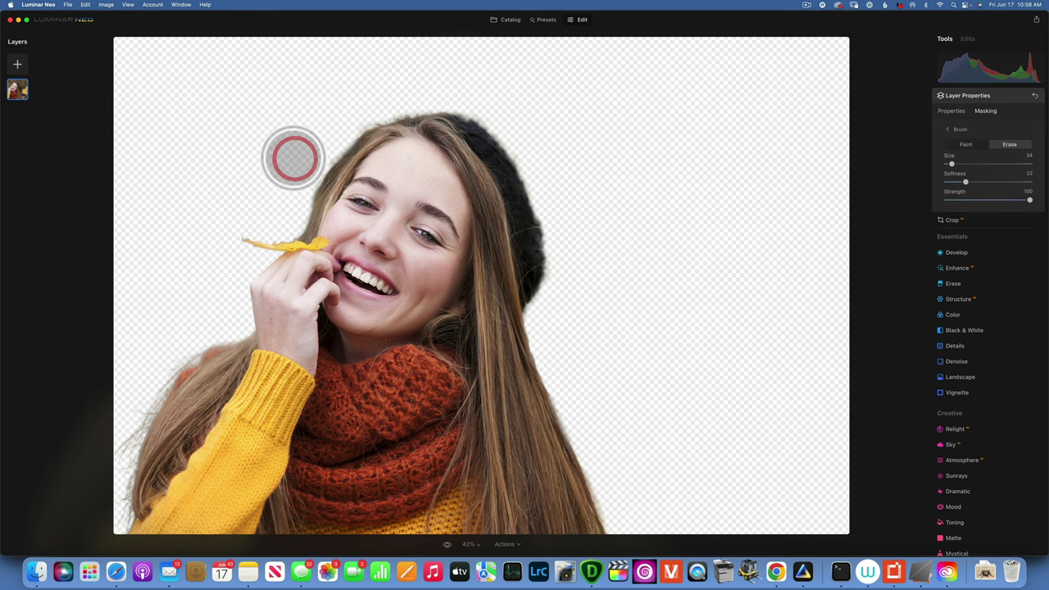
# Step: Add the golden flower-field image as a layer with Fill mapping and 100 opacity, below the portrait
pyautogui.click(14, 62)
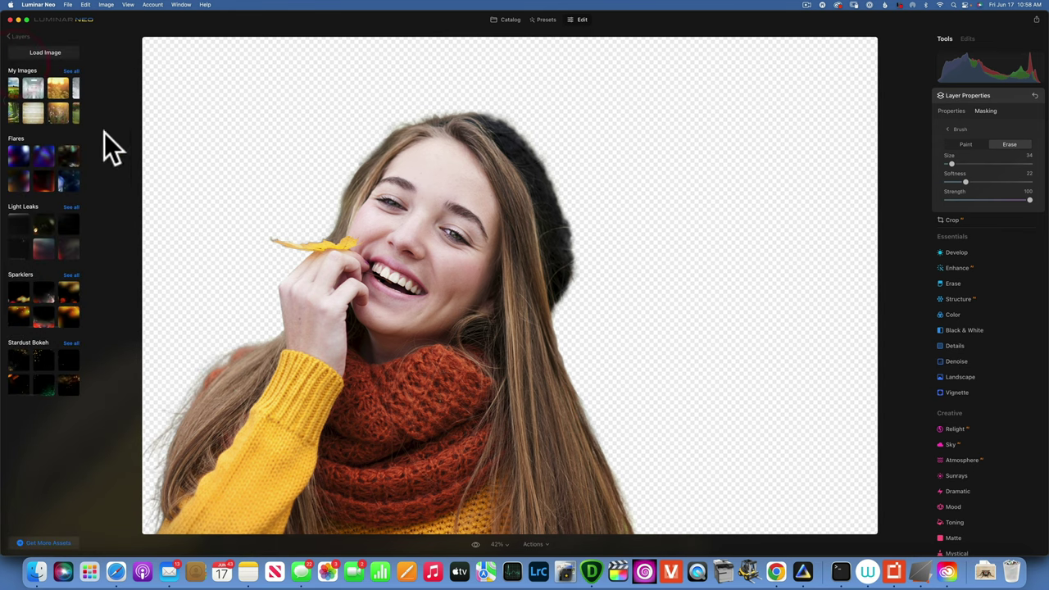
pyautogui.click(54, 113)
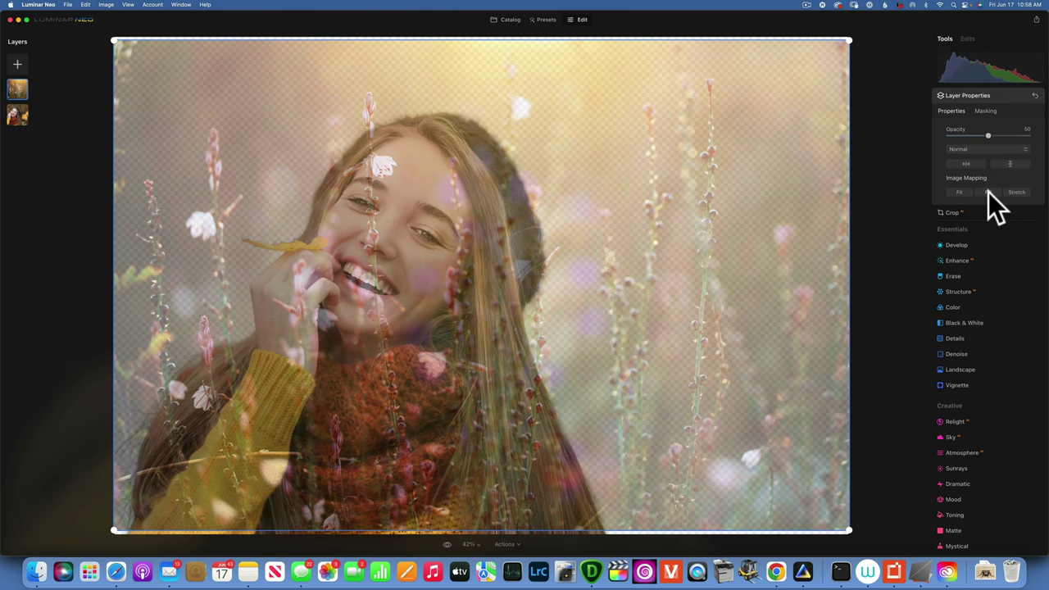
pyautogui.click(989, 192)
pyautogui.moveTo(988, 135); pyautogui.dragTo(1028, 136)
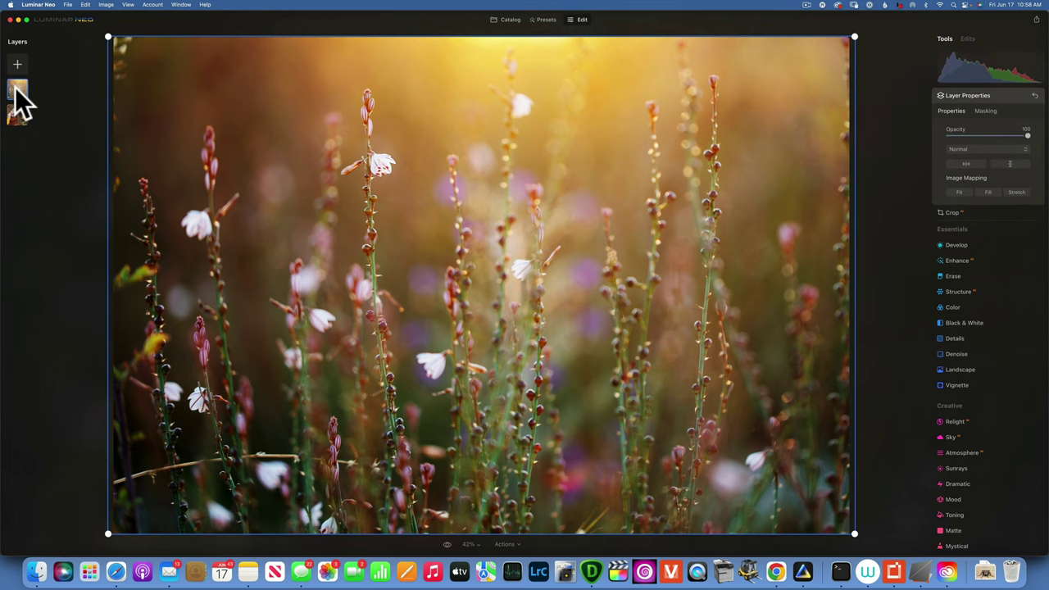
pyautogui.moveTo(15, 87); pyautogui.dragTo(14, 130)
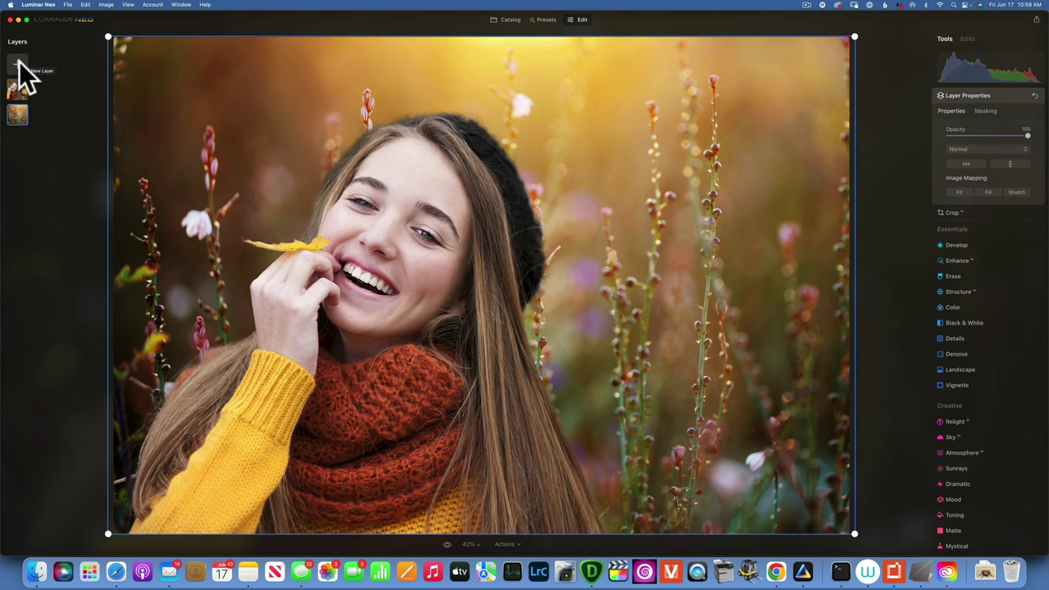
# Step: Load 02.png from the Toning overlays folder into My Images through the Layers panel
pyautogui.click(19, 62)
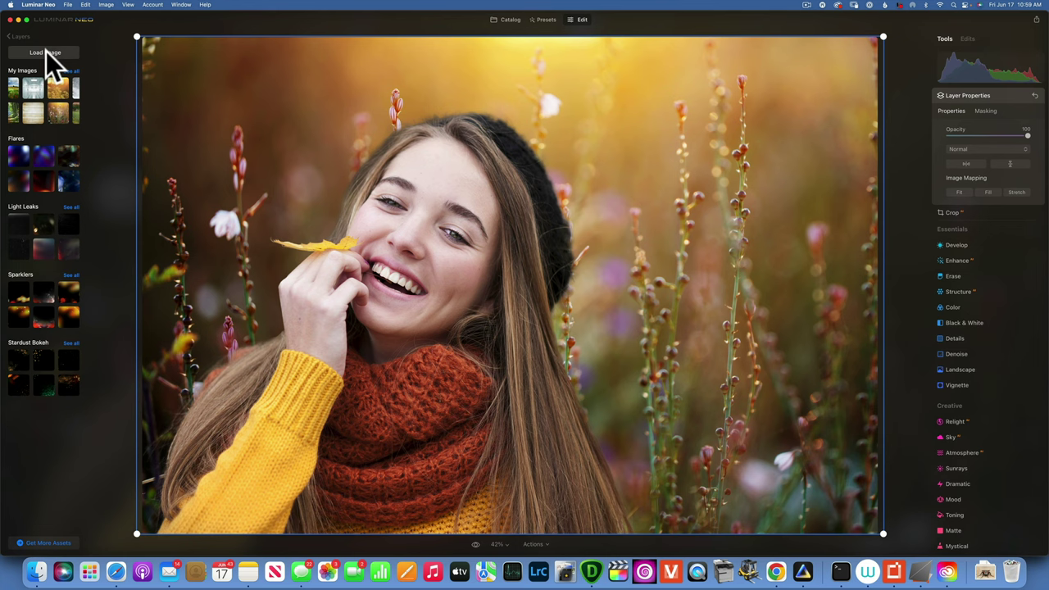
pyautogui.click(46, 52)
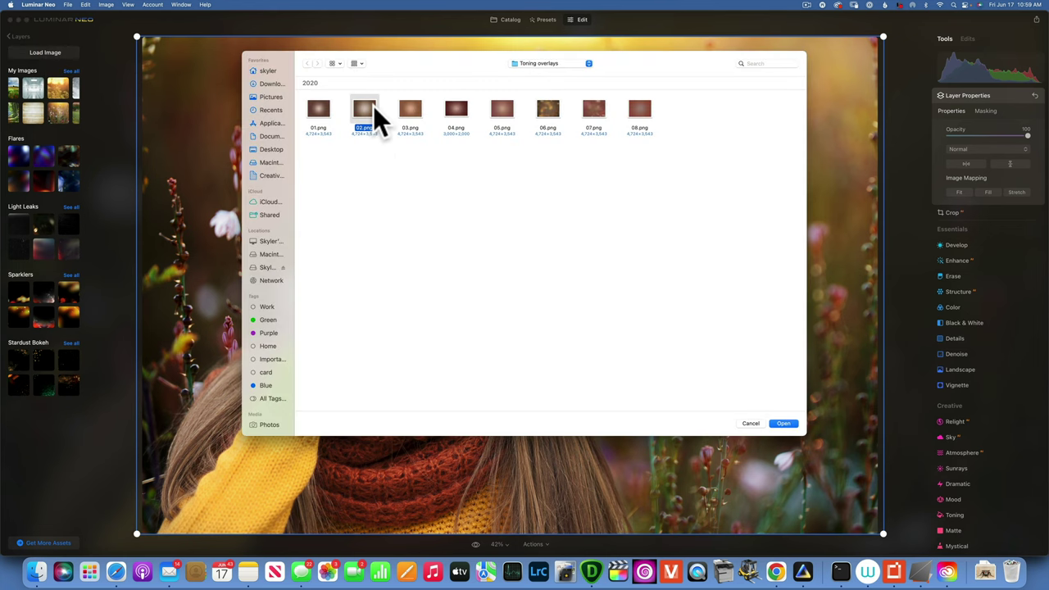
pyautogui.click(353, 102)
pyautogui.click(785, 423)
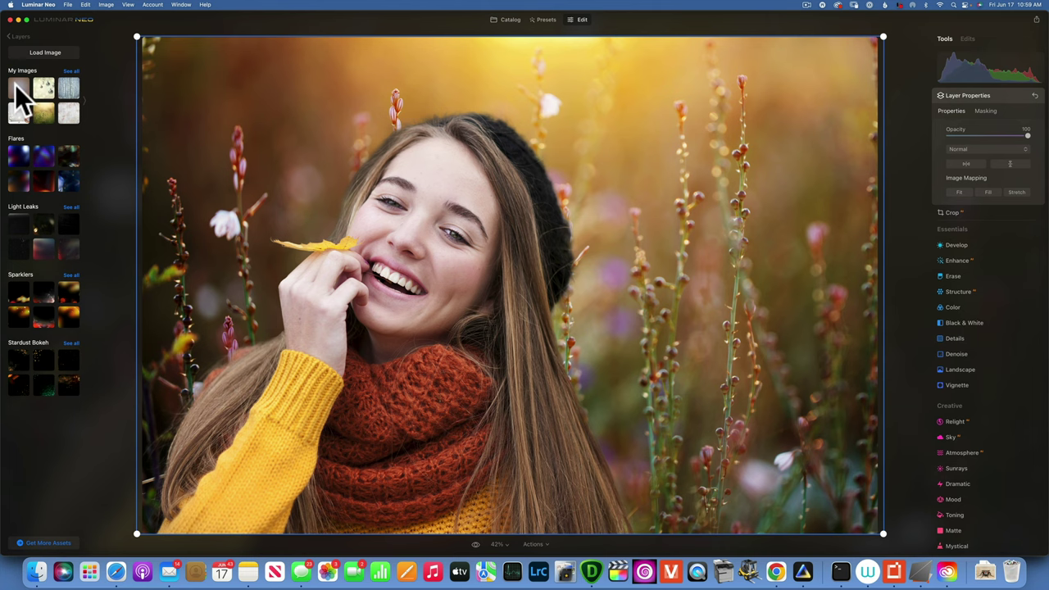
# Step: Add the 02.png overlay as a layer with Fill image mapping at 100 opacity
pyautogui.click(15, 85)
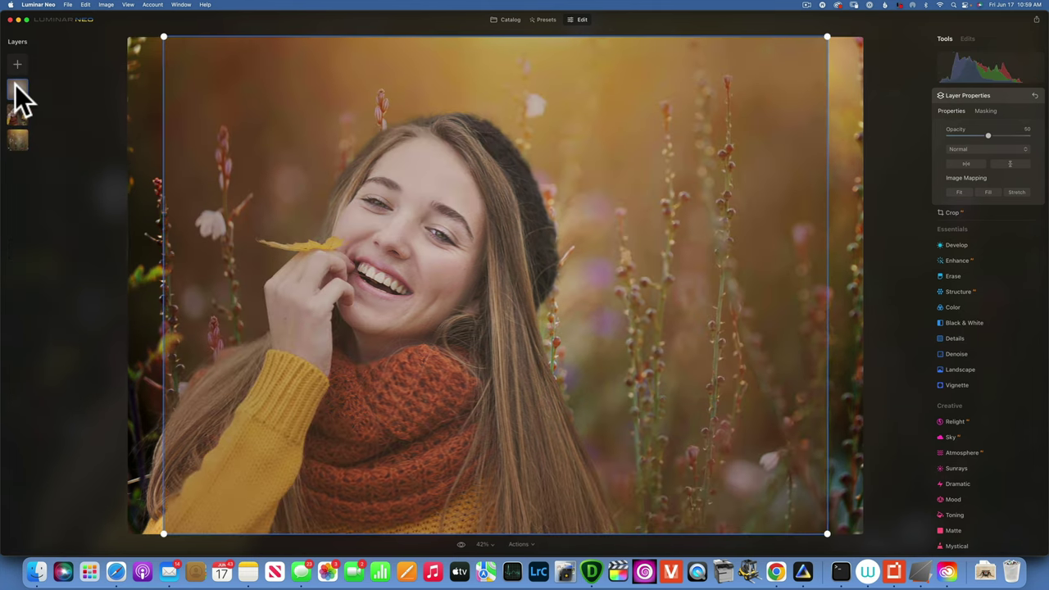
pyautogui.click(988, 193)
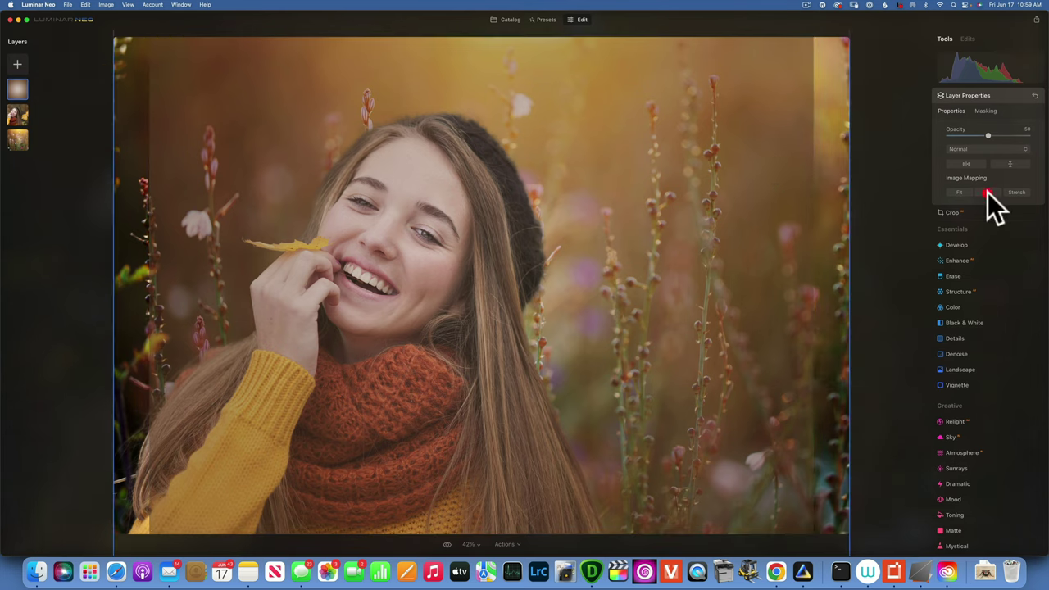
pyautogui.moveTo(986, 134); pyautogui.dragTo(1038, 144)
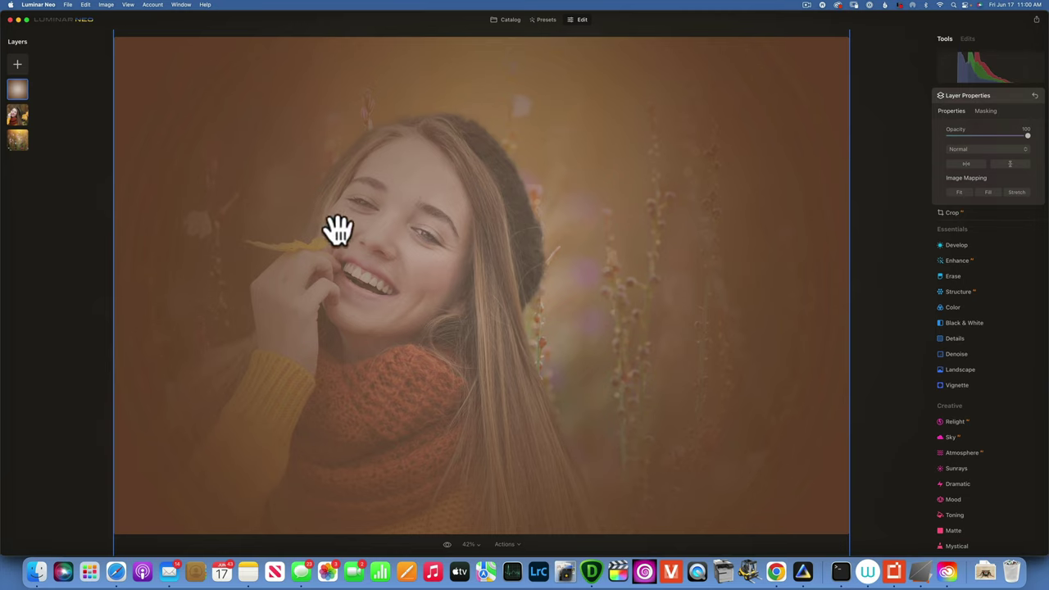
# Step: Shift and widen the overlay to cover the frame, then blend it as Soft Light
pyautogui.press('\\')
pyautogui.moveTo(298, 244); pyautogui.dragTo(350, 236)
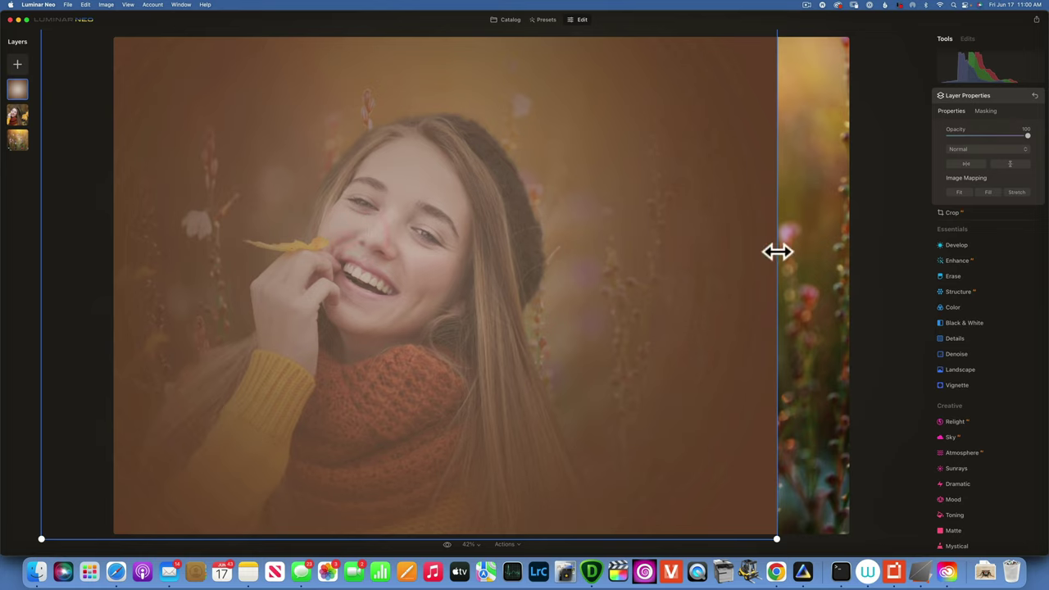
pyautogui.moveTo(778, 251); pyautogui.dragTo(866, 254)
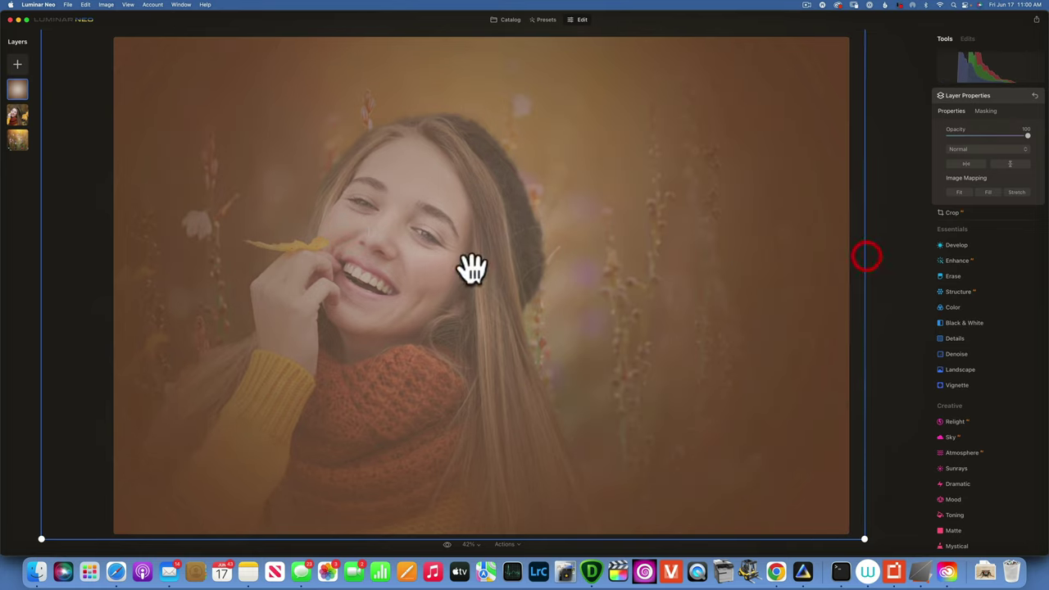
pyautogui.moveTo(468, 265)
pyautogui.mouseDown()
pyautogui.moveTo(426, 271)
pyautogui.moveTo(457, 274)
pyautogui.mouseUp()
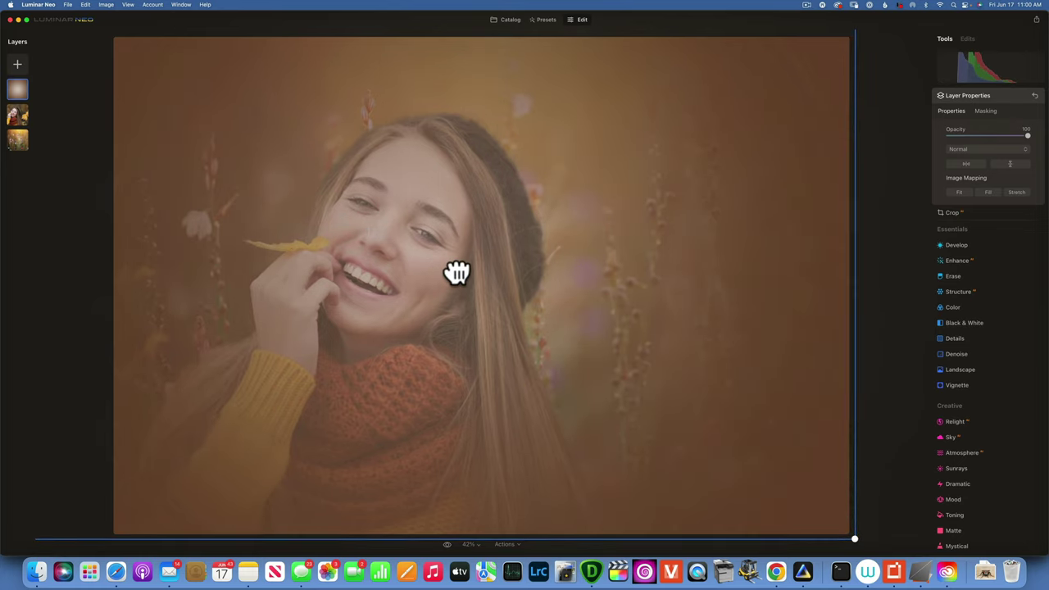
pyautogui.click(457, 268)
pyautogui.click(974, 150)
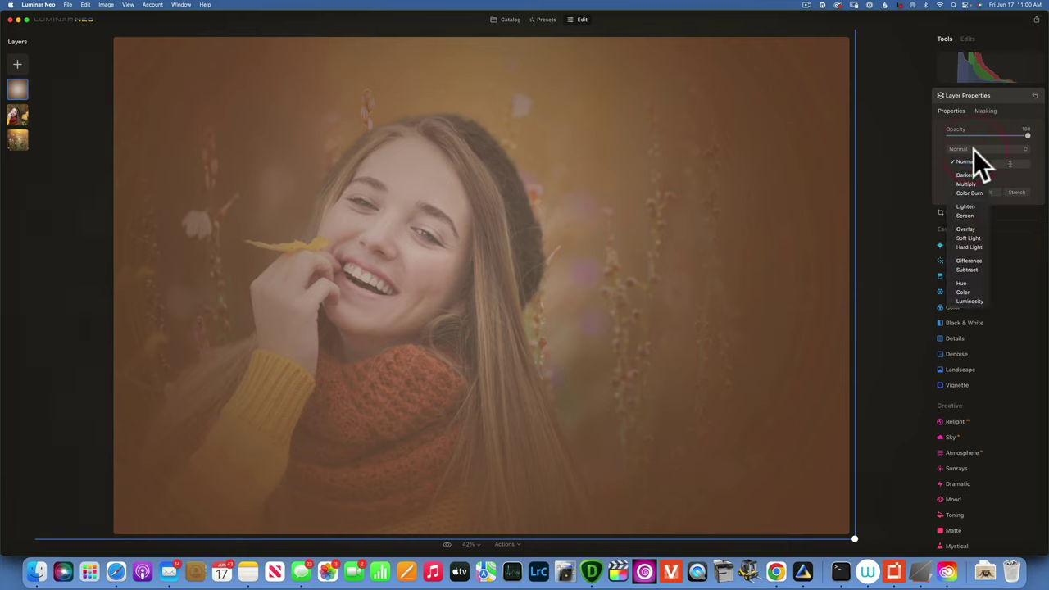
pyautogui.click(970, 237)
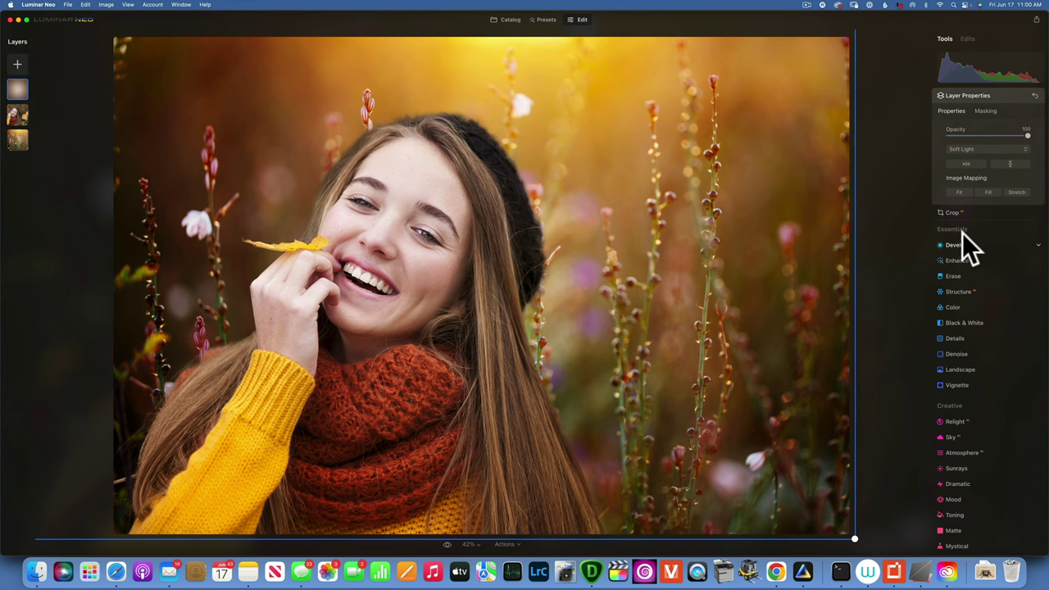
pyautogui.rightClick(17, 88)
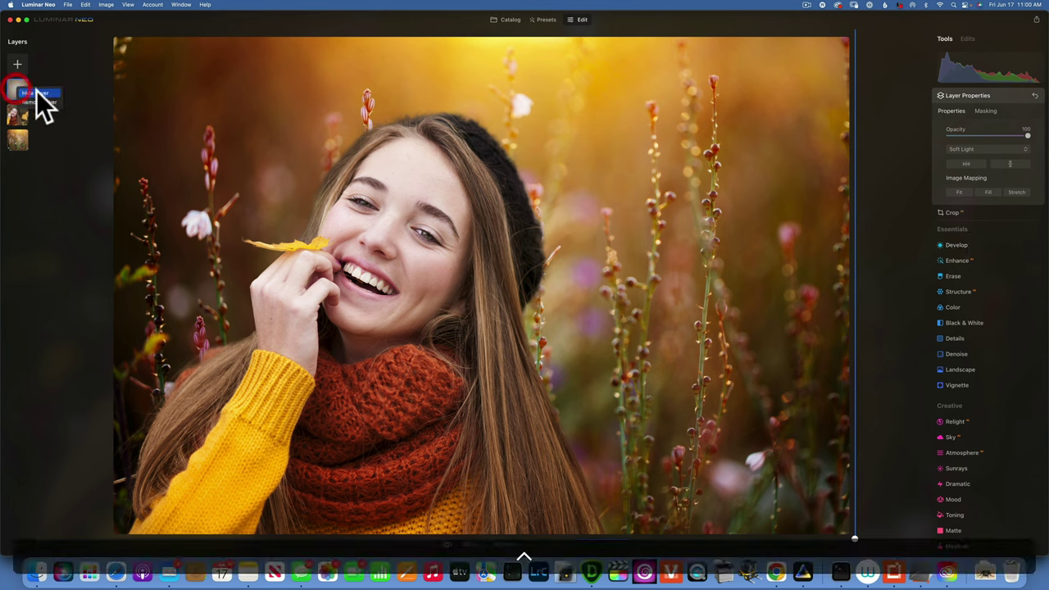
pyautogui.click(36, 93)
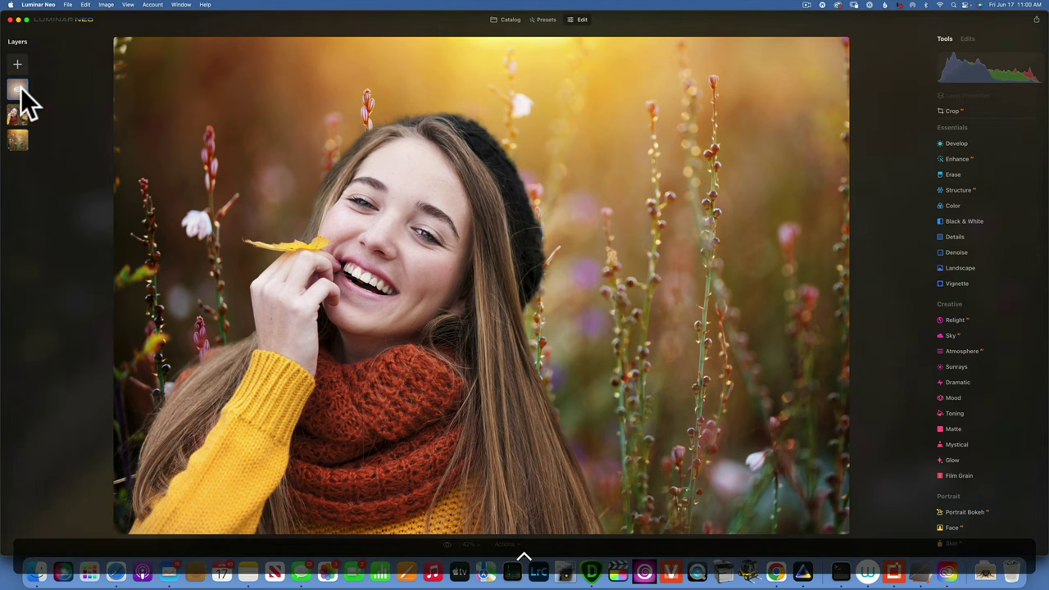
pyautogui.rightClick(21, 88)
pyautogui.click(38, 93)
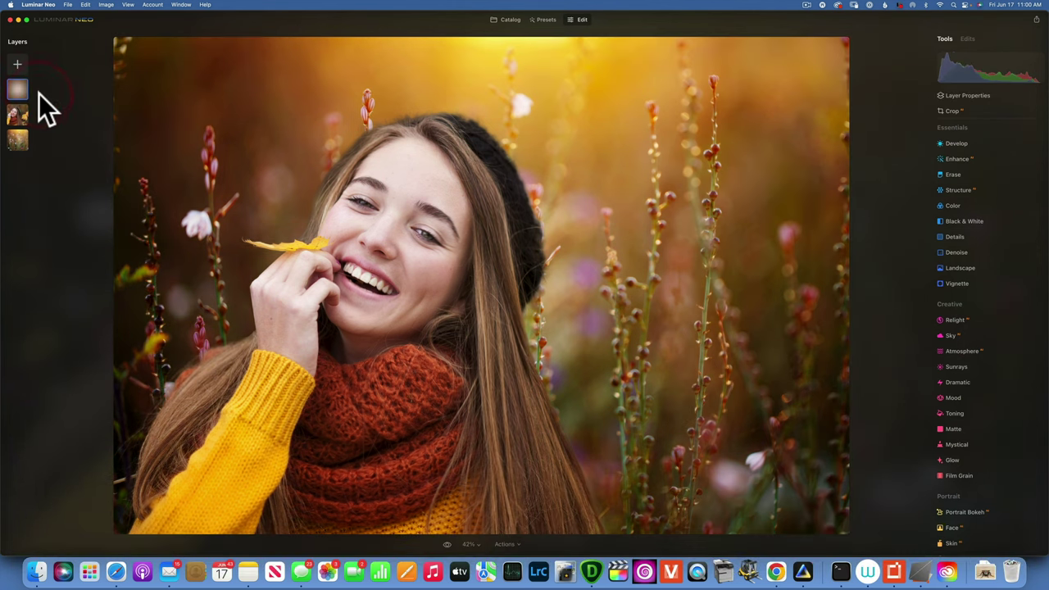